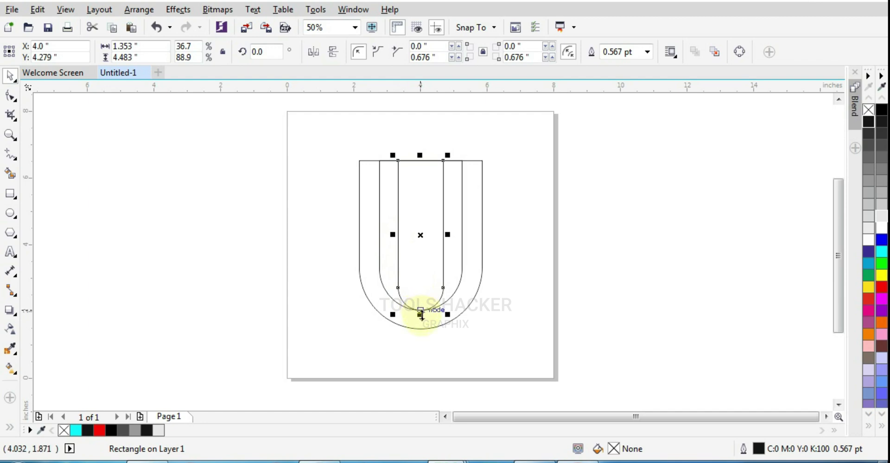
Step: Shorten the innermost rounded rectangle from its lower end to a height of 3.879 inches, keeping its top edge in place
left_click_drag(422, 314, 422, 290)
left_click(532, 303)
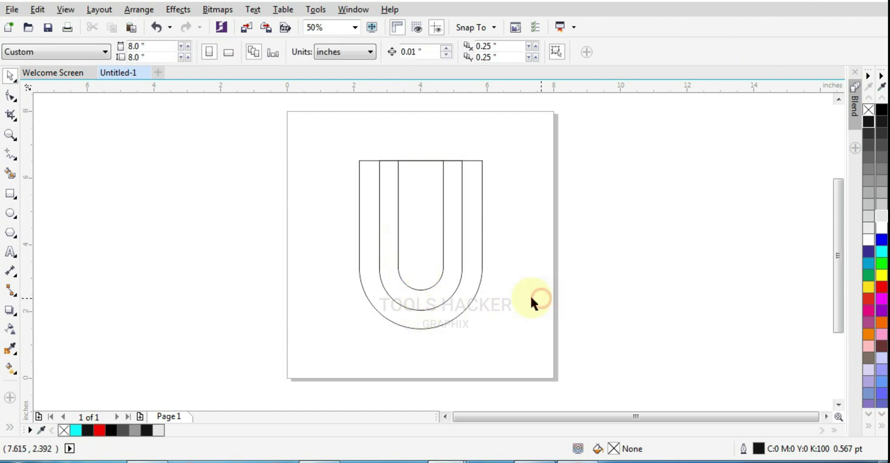
left_click_drag(418, 239, 339, 335)
left_click(540, 236)
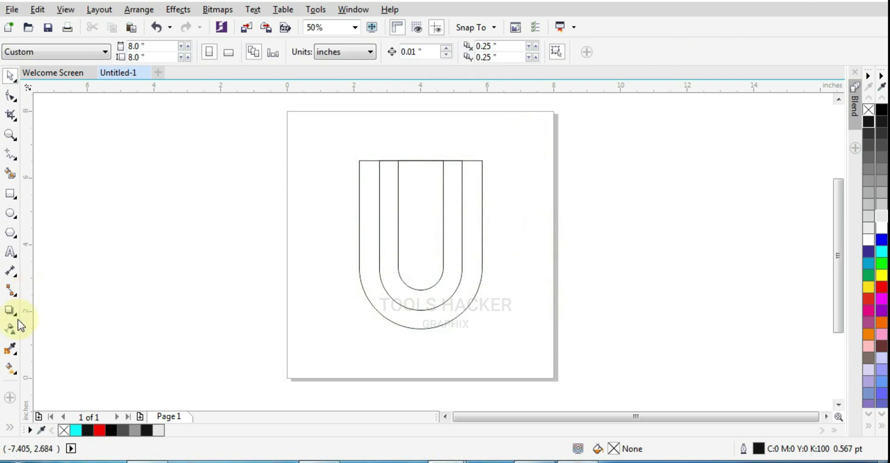
Step: Fill the outer and inner U-shaped bands between the nested outlines with cyan using Smart Fill
left_click(10, 172)
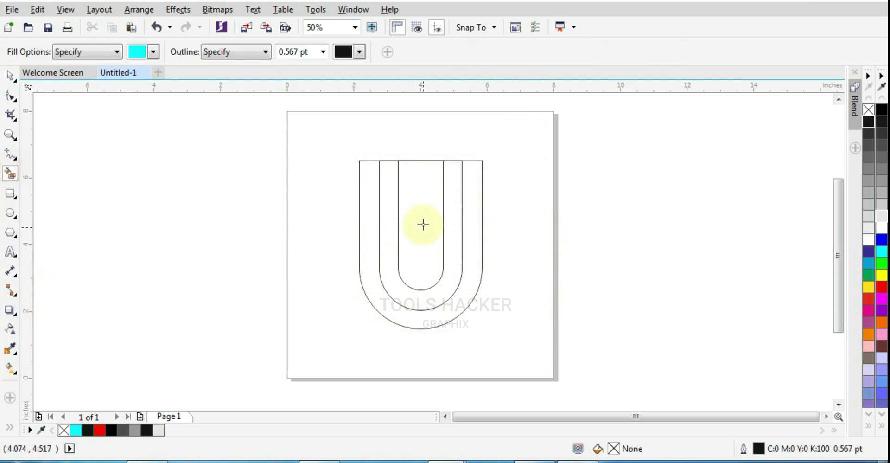
left_click(370, 202)
left_click(389, 208)
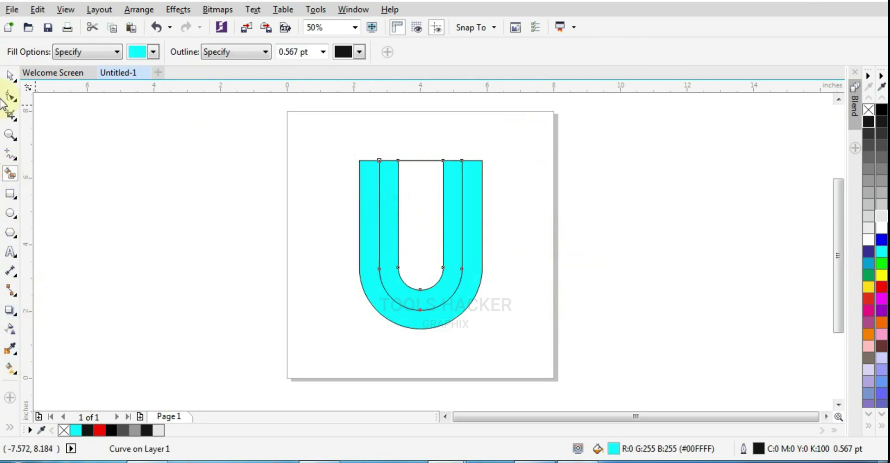
Step: Delete the three original rounded rectangles, keeping only the two cyan U-shaped bands
left_click(10, 75)
left_click(416, 169)
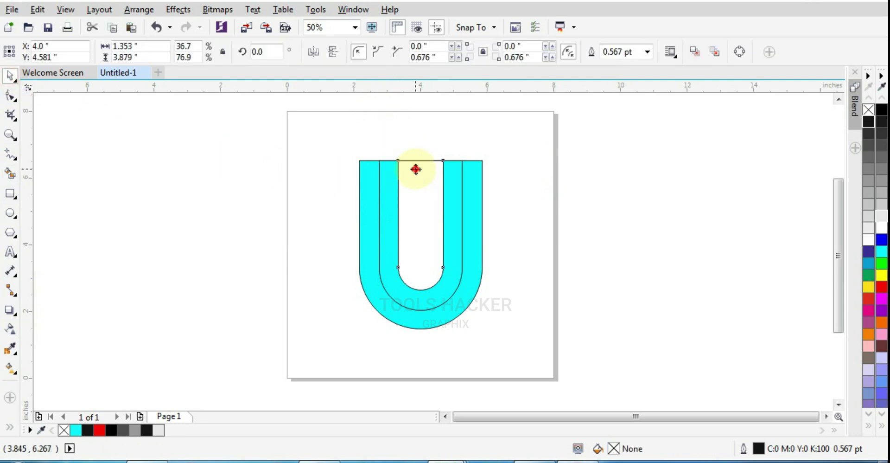
left_click(416, 171)
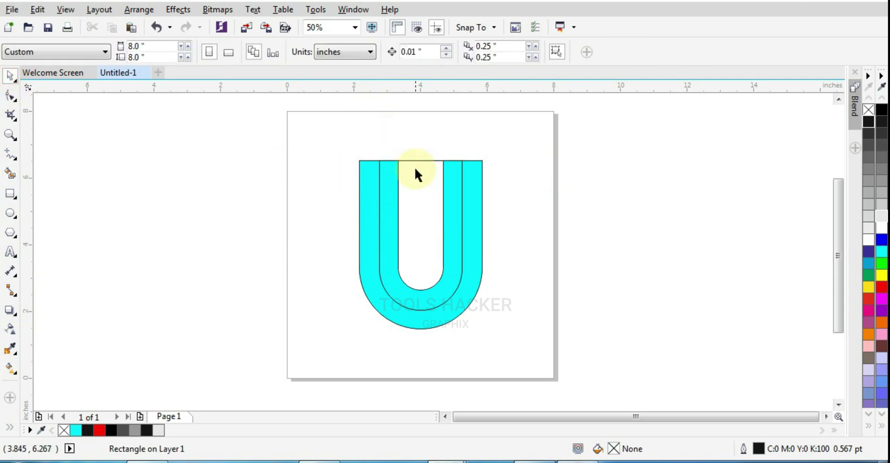
left_click(415, 168)
left_click(416, 170)
left_click(426, 161)
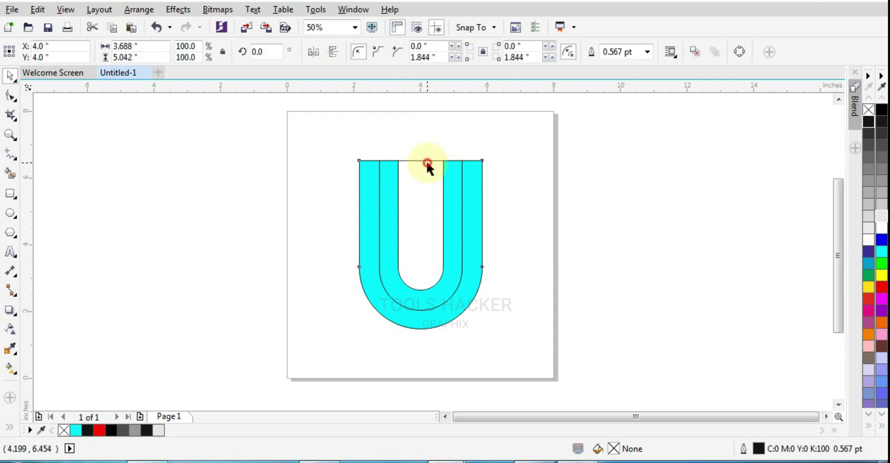
left_click(429, 167)
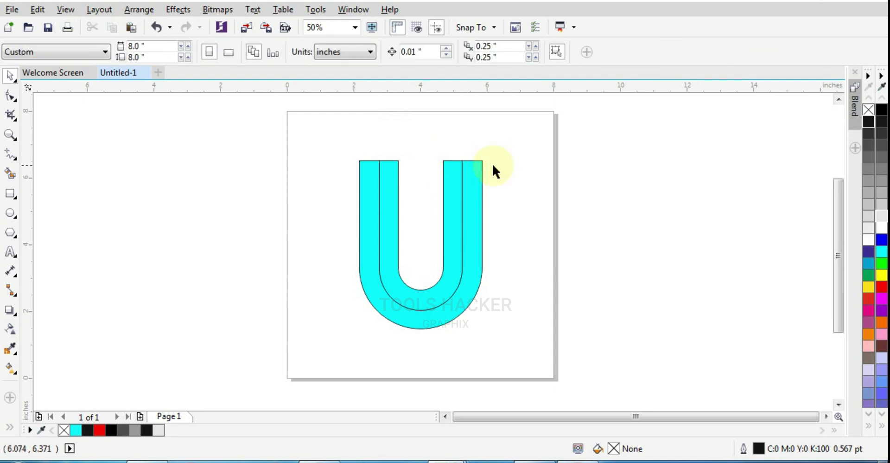
Step: Remove the outline from both cyan U-shaped bands
left_click_drag(510, 149, 344, 346)
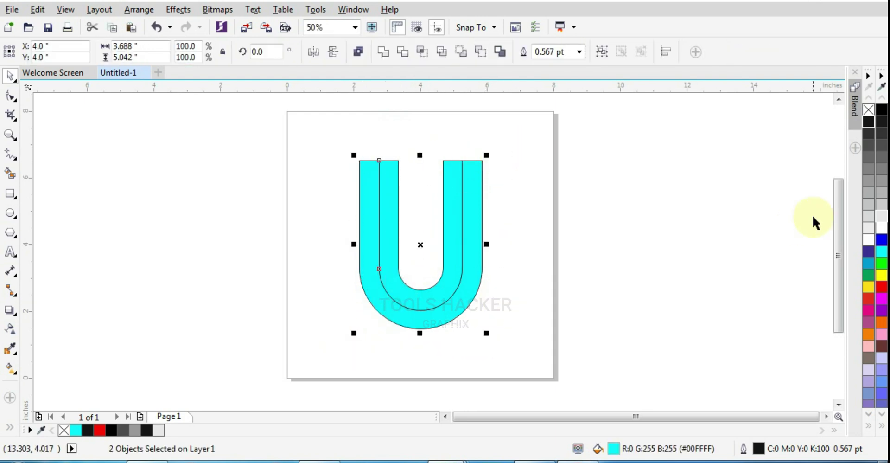
right_click(869, 110)
left_click(647, 242)
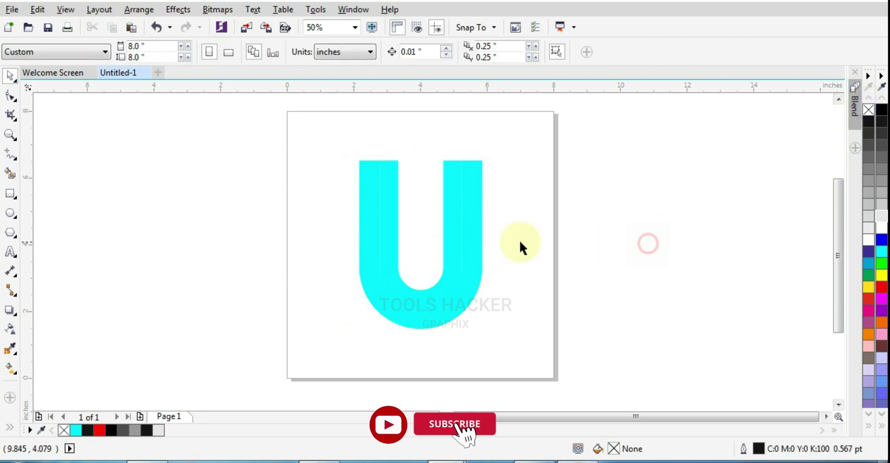
Step: Apply a horizontal fountain fill to the outer U band, running from black on its left edge to red on its right edge
left_click(368, 256)
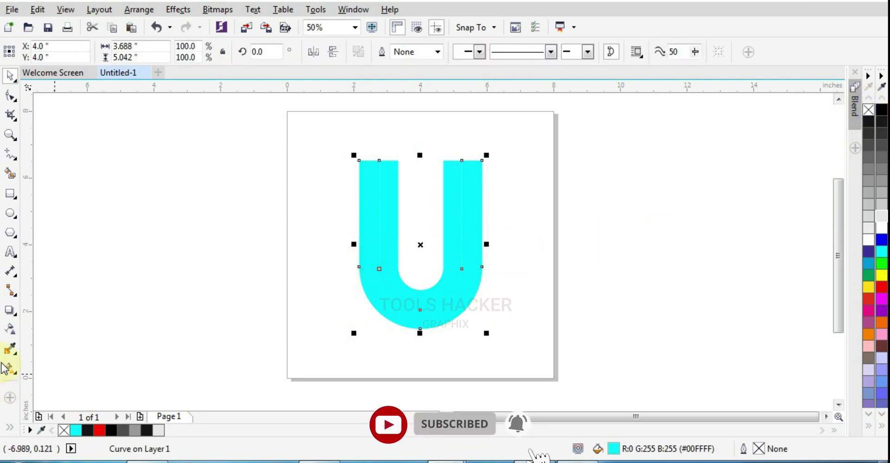
left_click(9, 350)
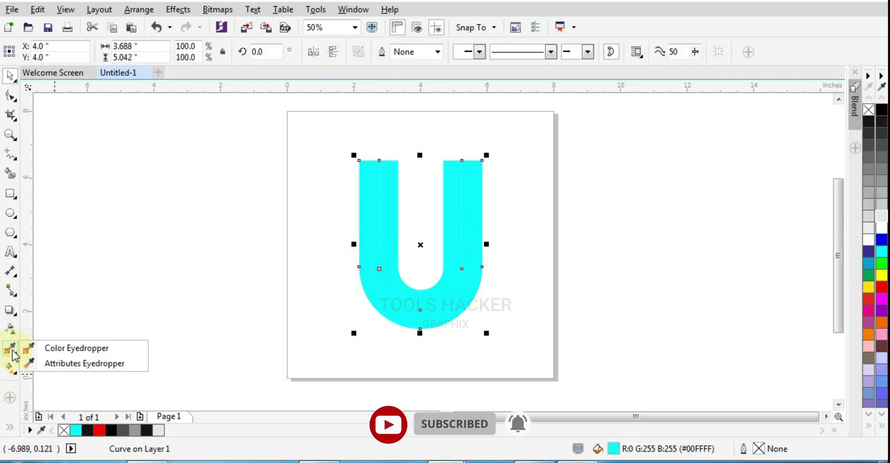
left_click(10, 368)
left_click(33, 368)
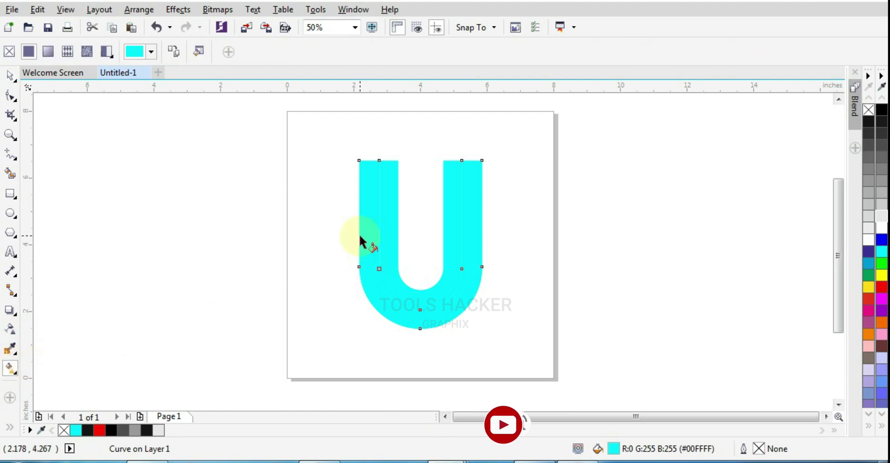
left_click_drag(359, 235, 482, 235)
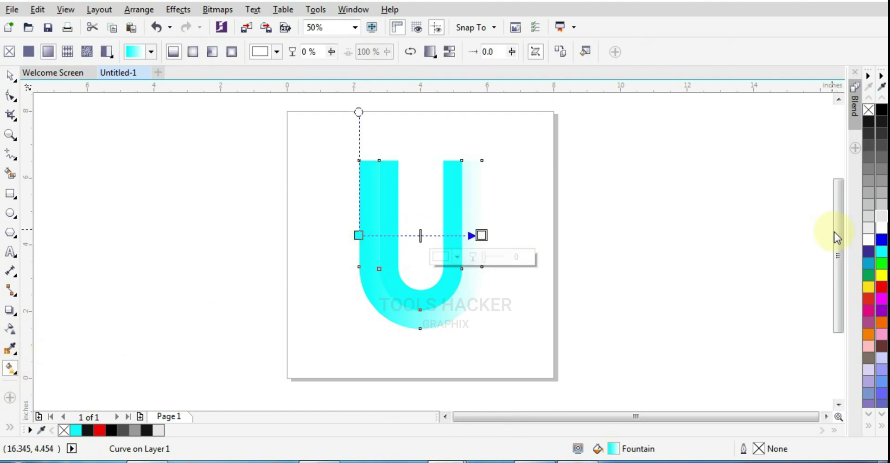
left_click(869, 292)
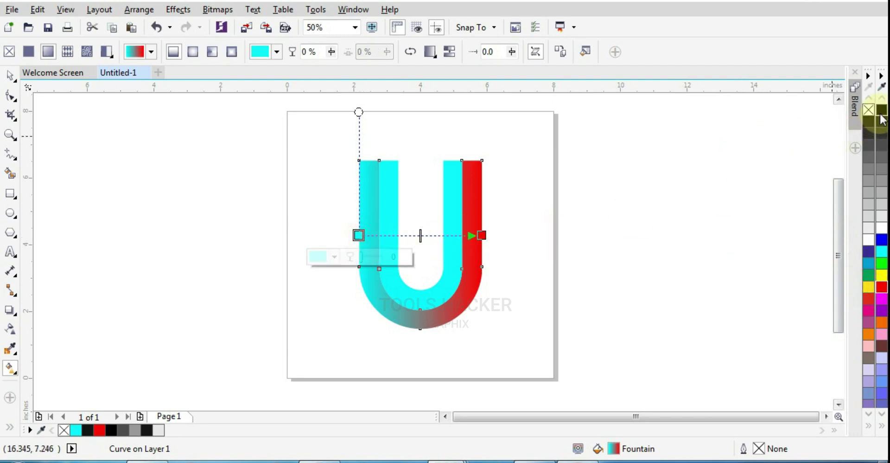
left_click(869, 122)
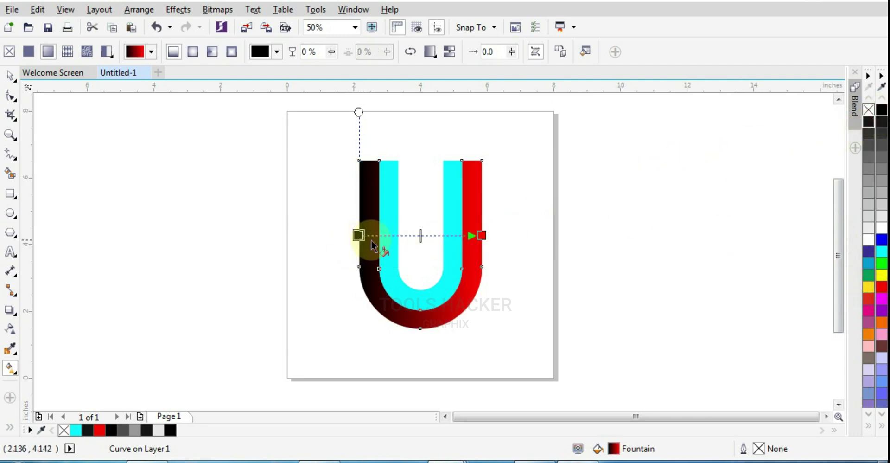
Step: Give the inner U band the reversed horizontal fountain fill, from black on its right edge to red on its left edge
left_click(393, 204)
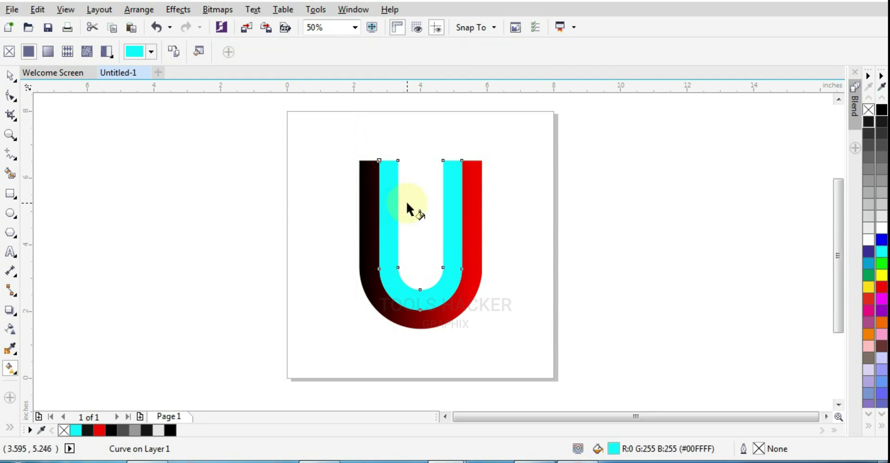
key("shift+Page_Down")
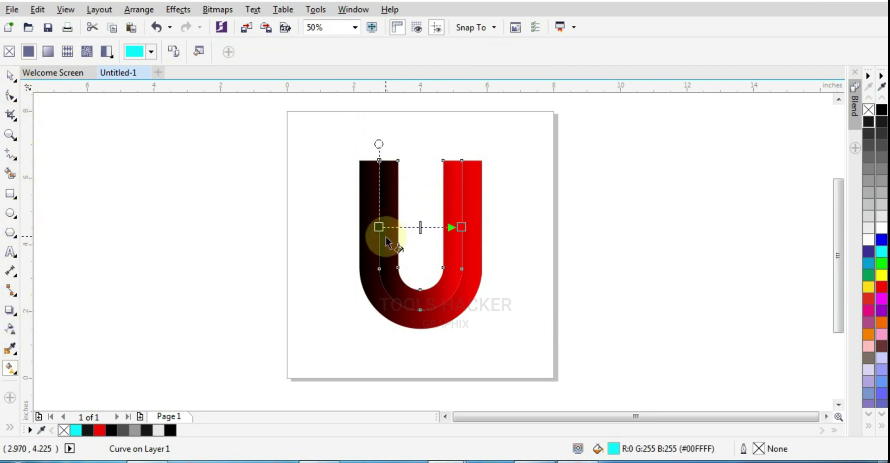
mouse_move(379, 226)
left_mouse_down()
mouse_move(495, 258)
mouse_move(510, 227)
mouse_move(379, 227)
left_mouse_up()
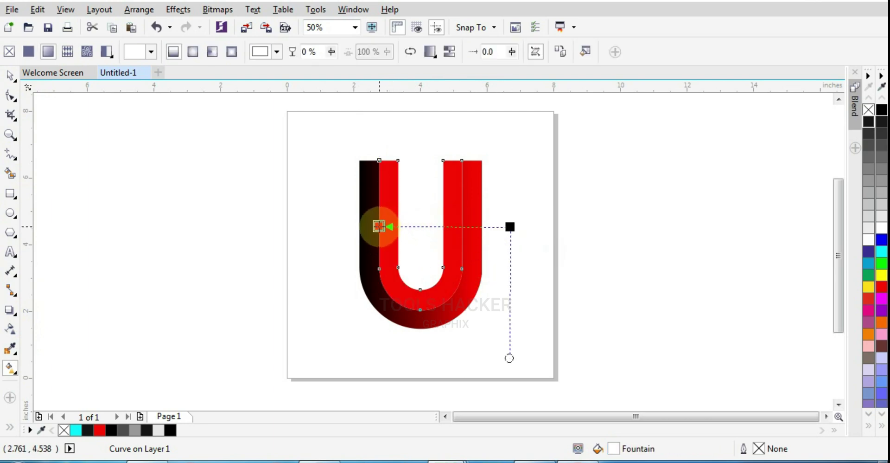
left_click(510, 227)
left_click_drag(510, 227, 462, 226)
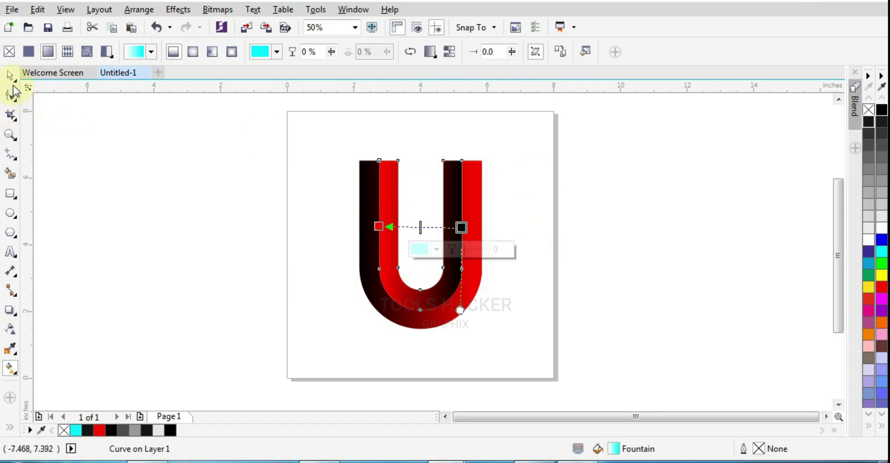
Step: Group the two gradient-filled U bands into one object
left_click(10, 77)
left_click(171, 156)
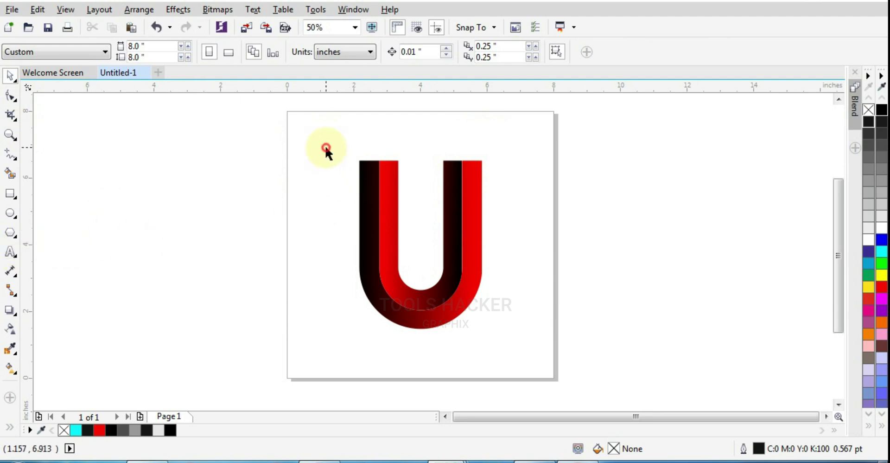
left_click_drag(326, 148, 527, 353)
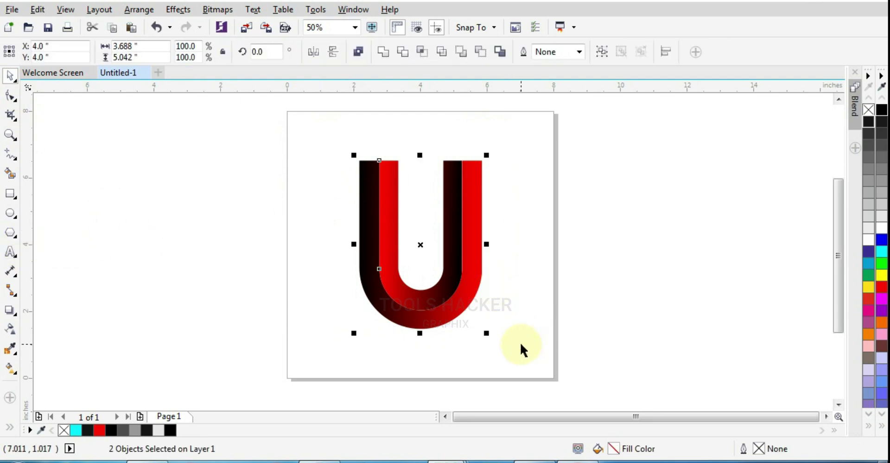
key("ctrl+g")
left_click(522, 246)
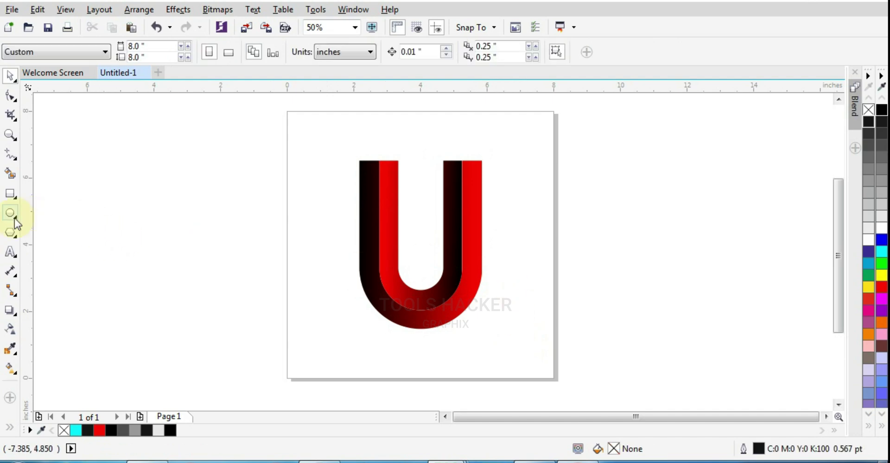
Step: Draw a narrow half-arrow outline of straight segments to the right of the U, about 0.58 inch wide and 5.23 inches tall
left_click(11, 155)
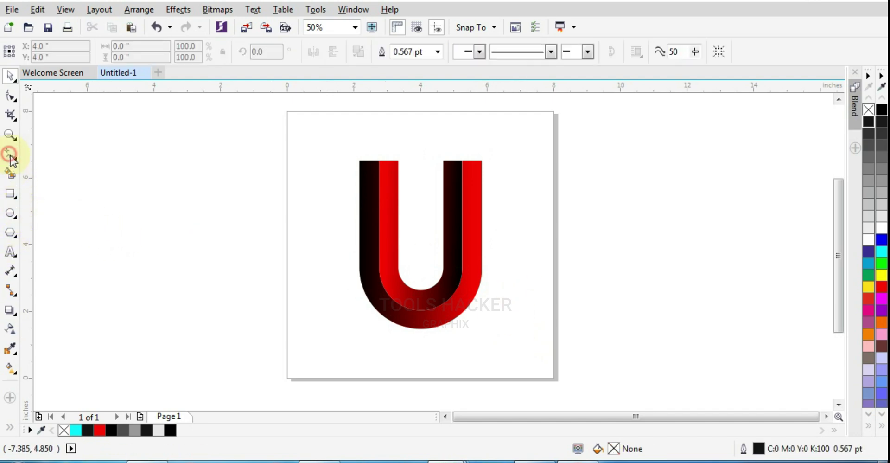
left_click(515, 166)
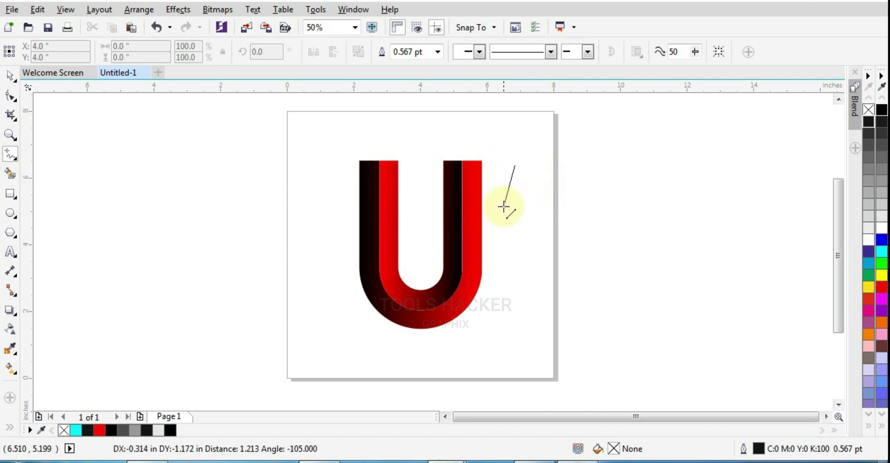
left_click(501, 219)
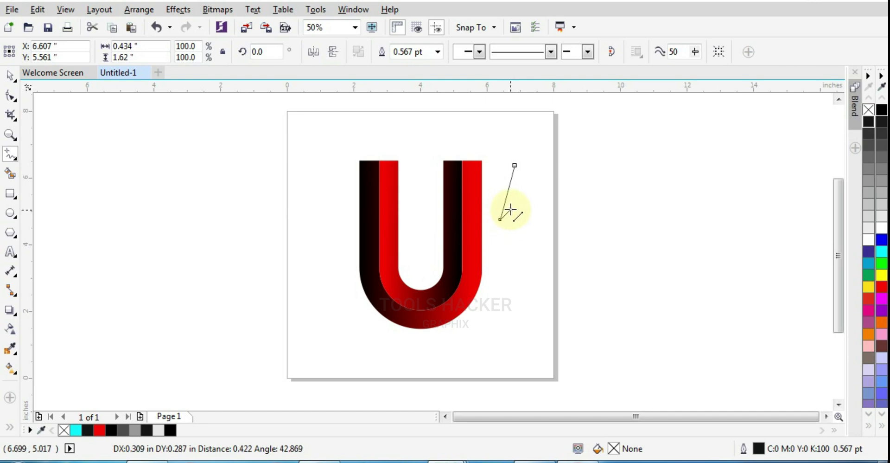
left_click(511, 209)
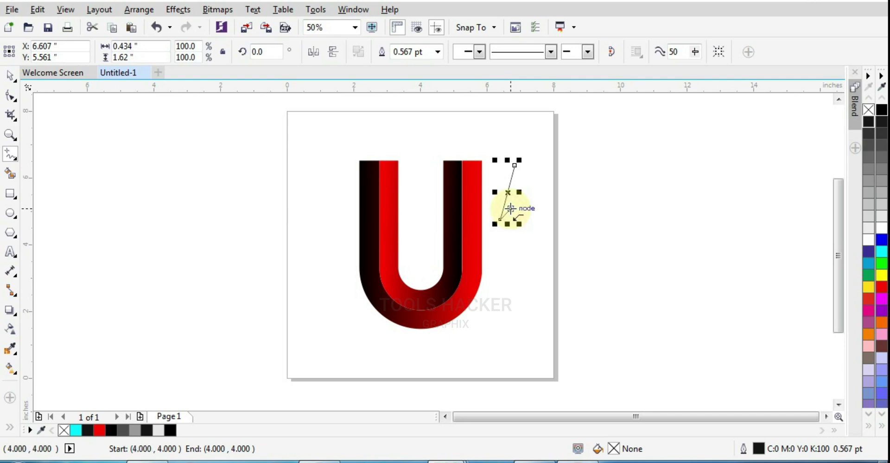
double_click(512, 329)
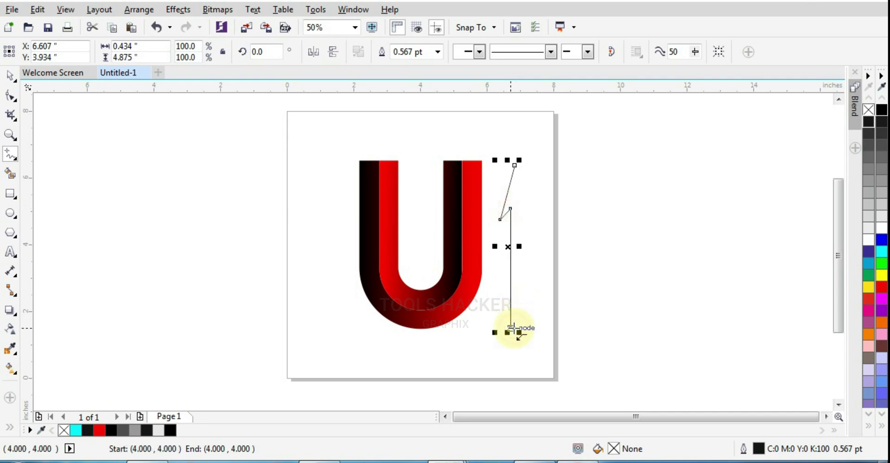
left_click(512, 328)
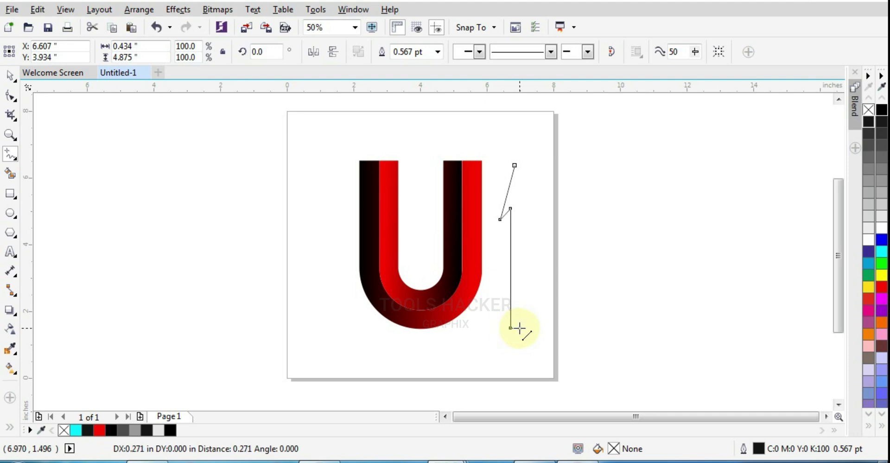
double_click(519, 328)
left_click(520, 328)
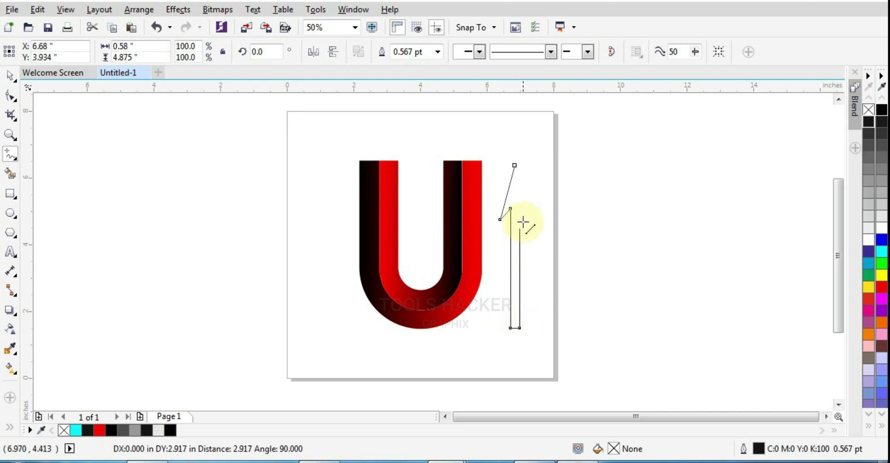
double_click(518, 153)
Step: Close the half-arrow outline by moving its start node onto the open end node at the tip
scroll(522, 163, "up", 1)
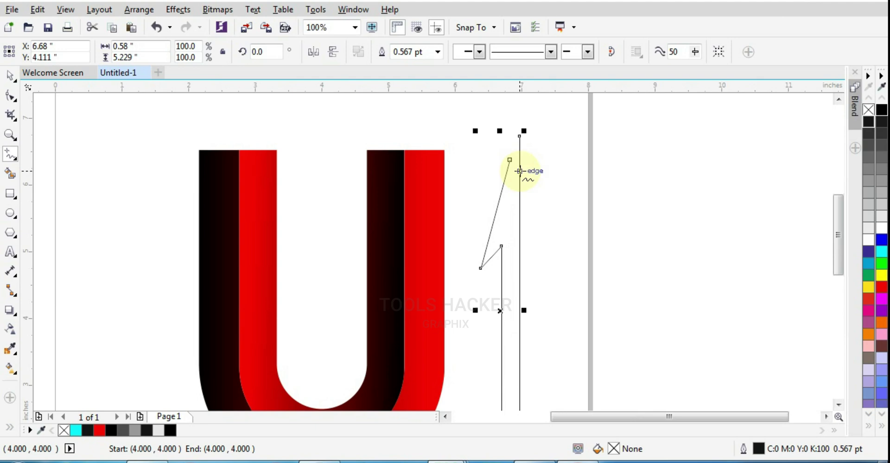
left_click(7, 98)
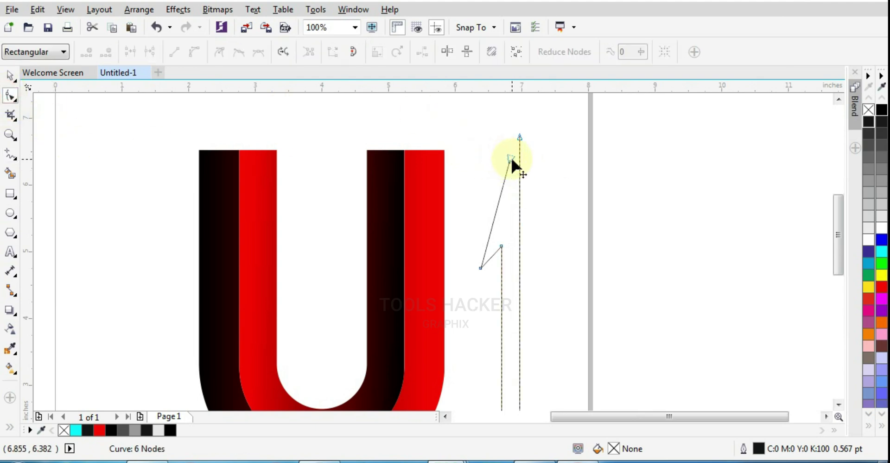
left_click_drag(512, 159, 520, 137)
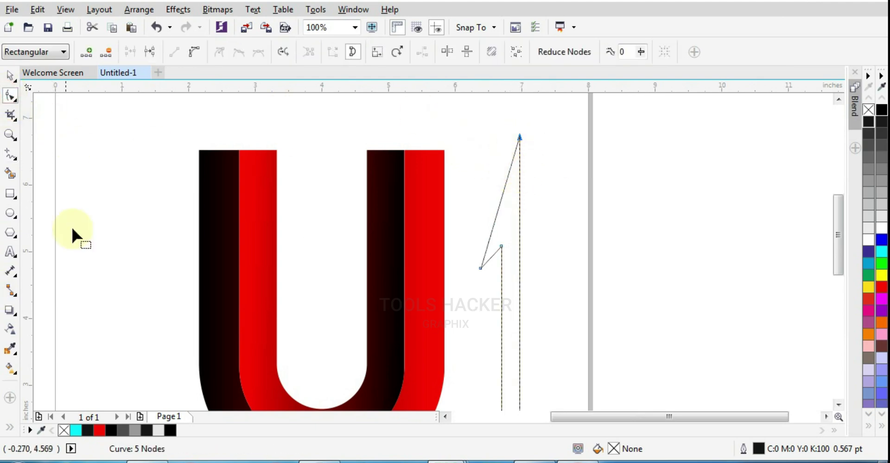
left_click(9, 76)
scroll(503, 241, "down", 1)
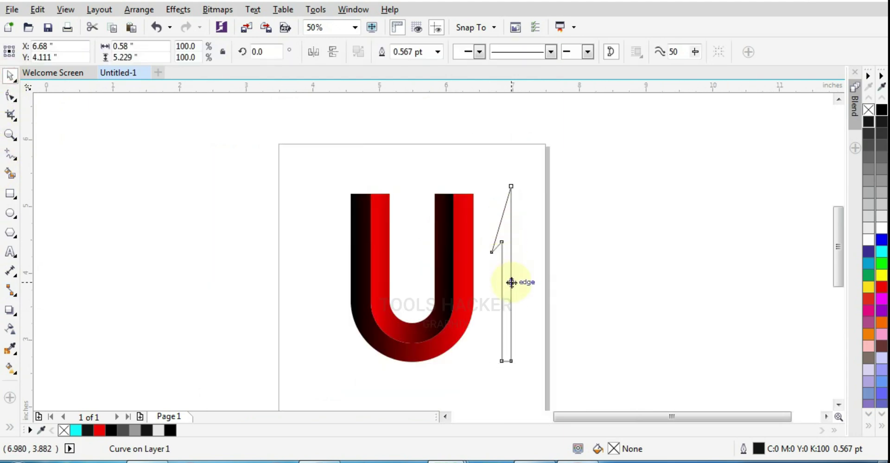
scroll(512, 282, "up", 1)
scroll(467, 266, "down", 1)
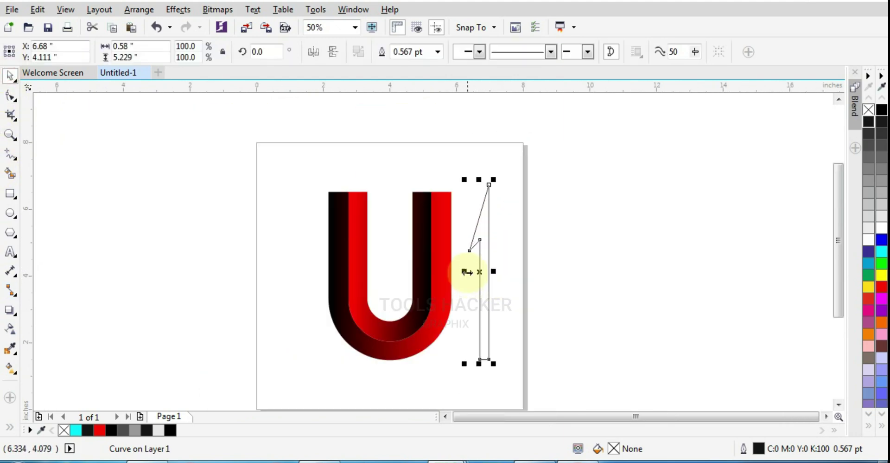
Step: Mirror a copy of the half-arrow onto its right side and move the copy's outer barb node outward
left_click_drag(468, 271, 498, 271)
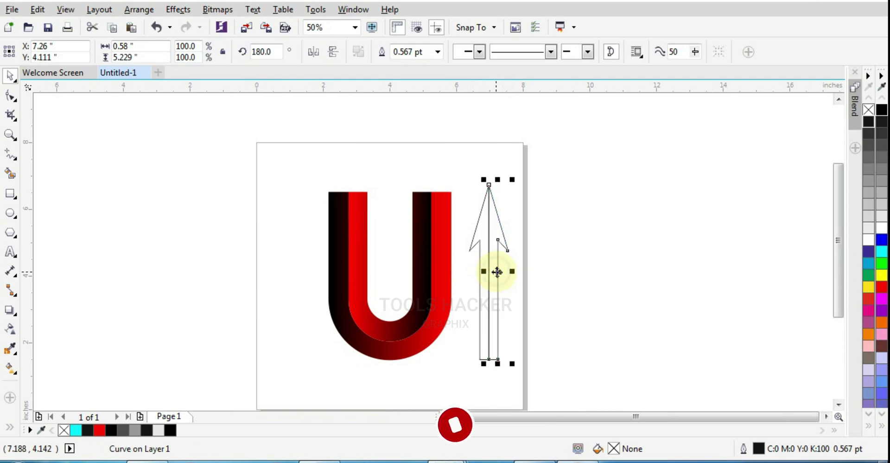
left_click(10, 96)
left_click(462, 242)
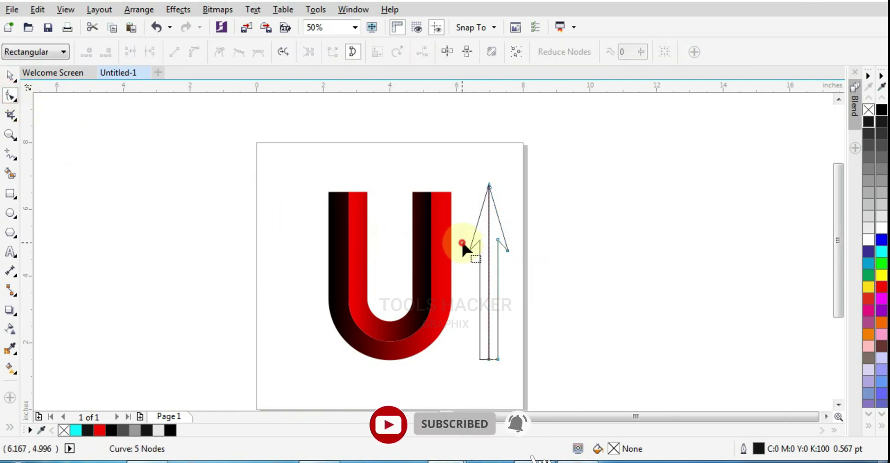
left_click(507, 251)
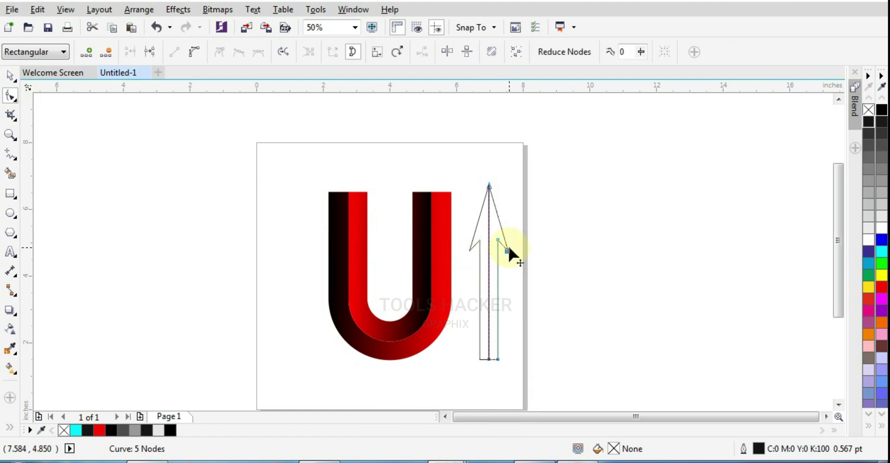
left_click_drag(510, 249, 513, 250)
Step: Nudge the left half-arrow's outer barb node outward so that the half is 0.78 inch wide
left_click(470, 249)
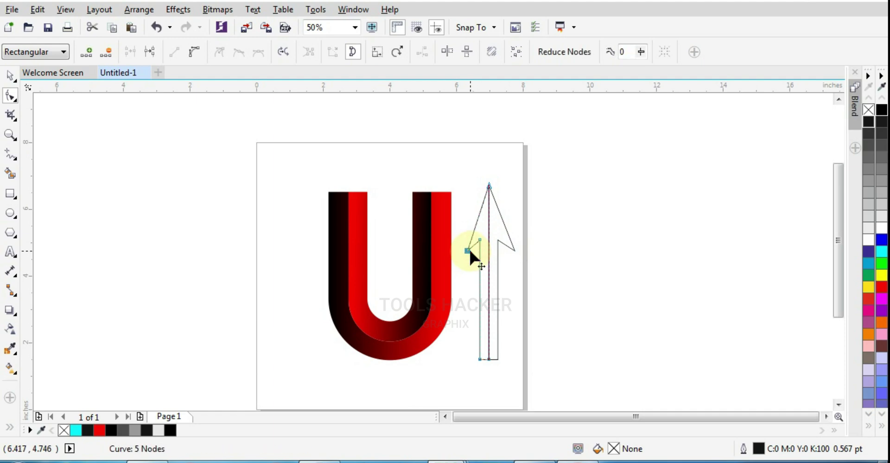
key("Left")
key("Left")
key("Left")
key("Left")
key("Left")
left_click(10, 75)
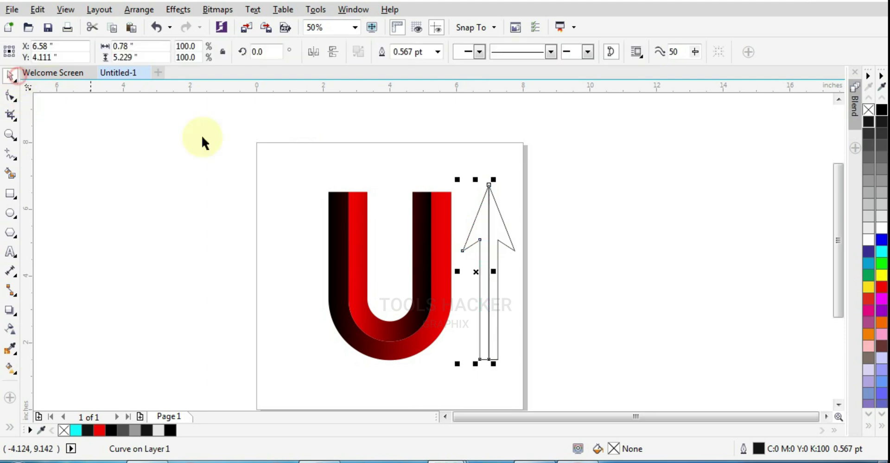
Step: Give the left half-arrow a linear fountain fill from black above the tip to light grey at the base
left_click(583, 241)
left_click(498, 233)
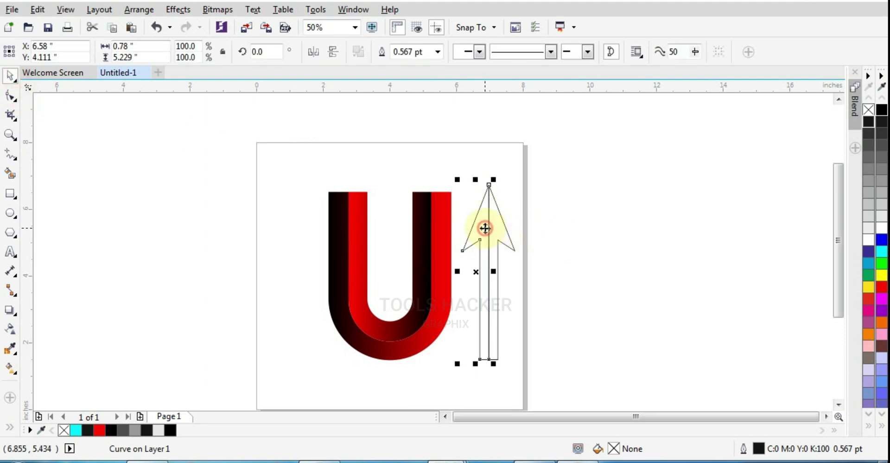
left_click(11, 369)
left_click_drag(473, 170, 485, 368)
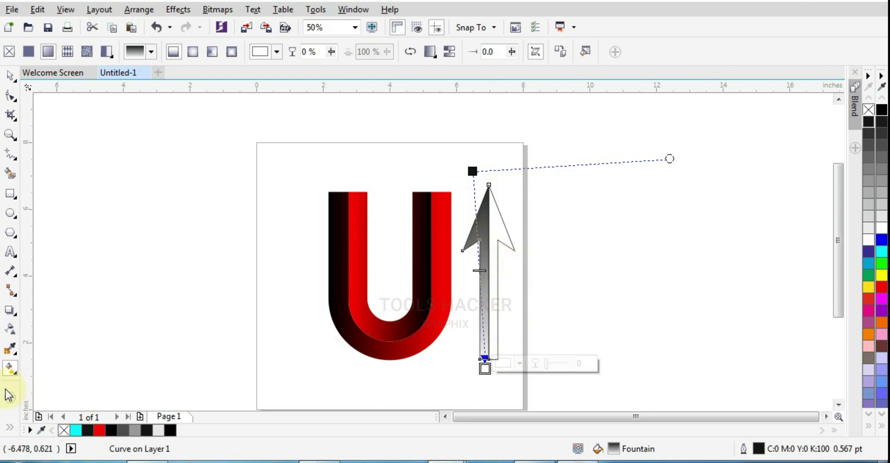
left_click(868, 217)
left_click(868, 215)
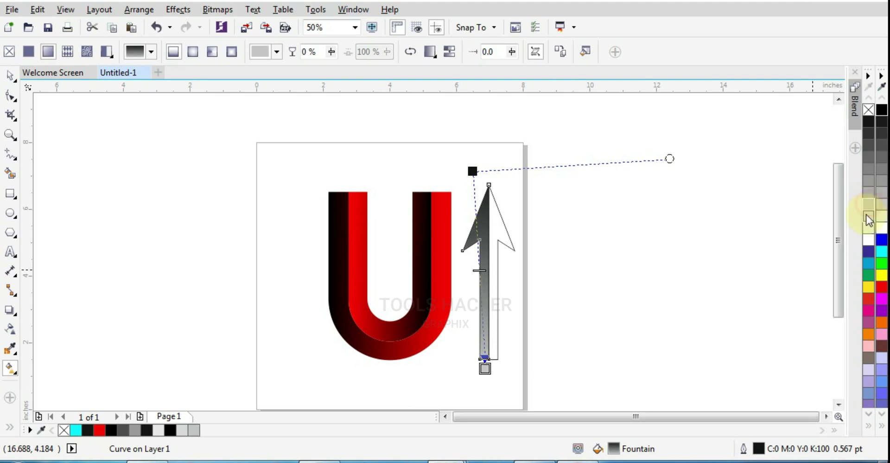
Step: Replace the unfilled right half with a mirrored copy of the filled half and reverse its fountain fill, black at the base to light grey at the tip
left_click(10, 75)
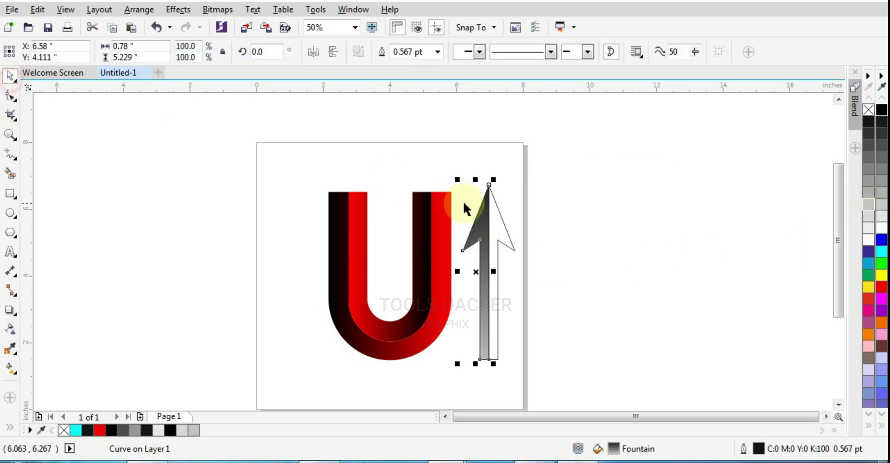
left_click_drag(499, 224, 499, 224)
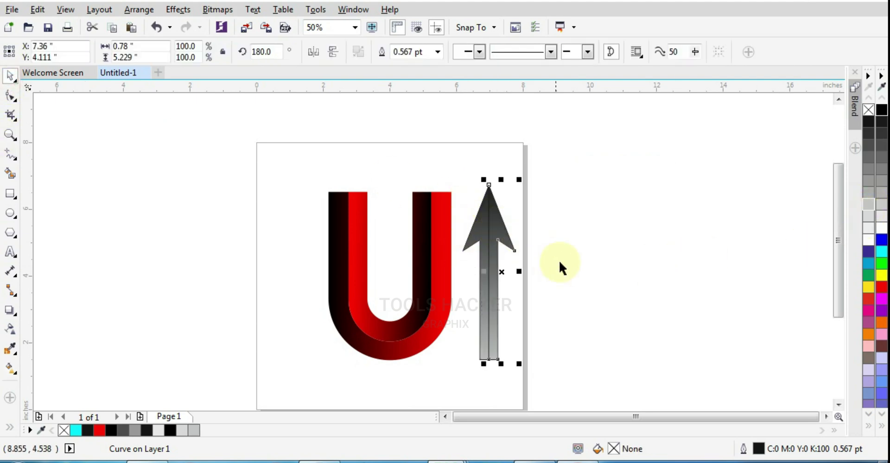
left_click(10, 369)
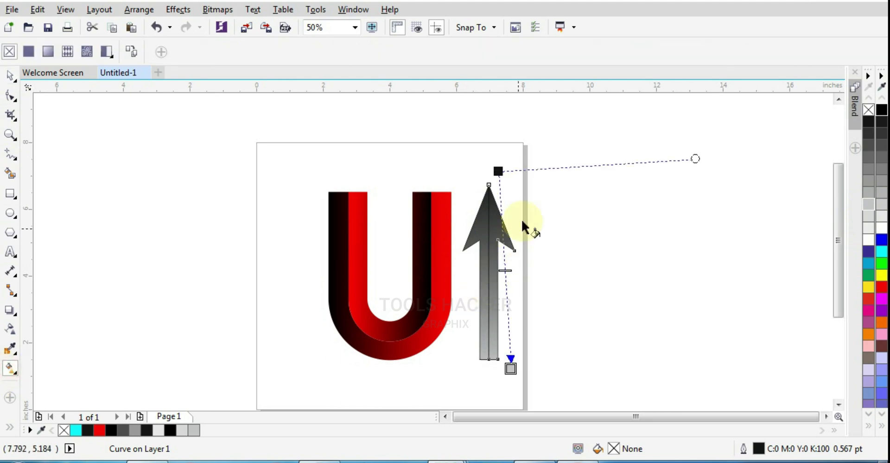
left_click_drag(497, 171, 584, 334)
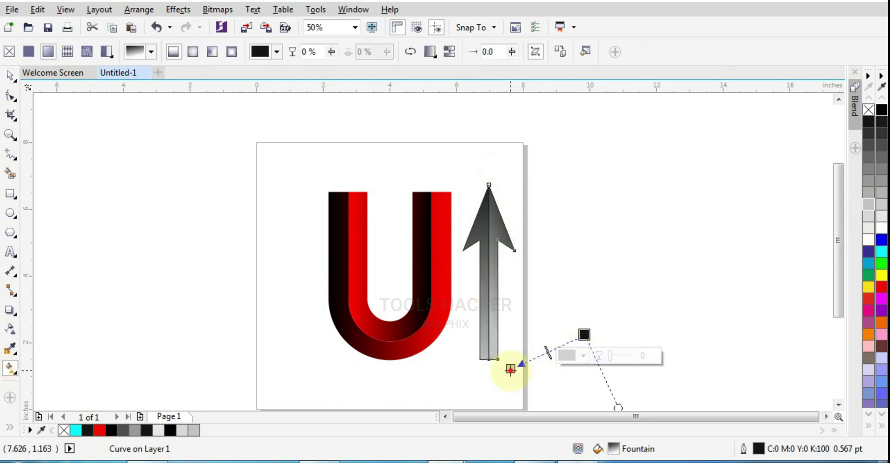
left_click_drag(512, 369, 489, 192)
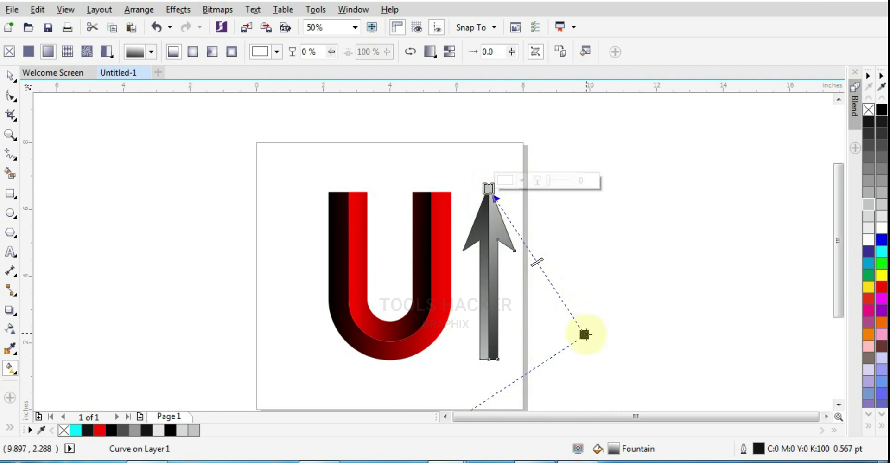
left_click_drag(584, 334, 492, 358)
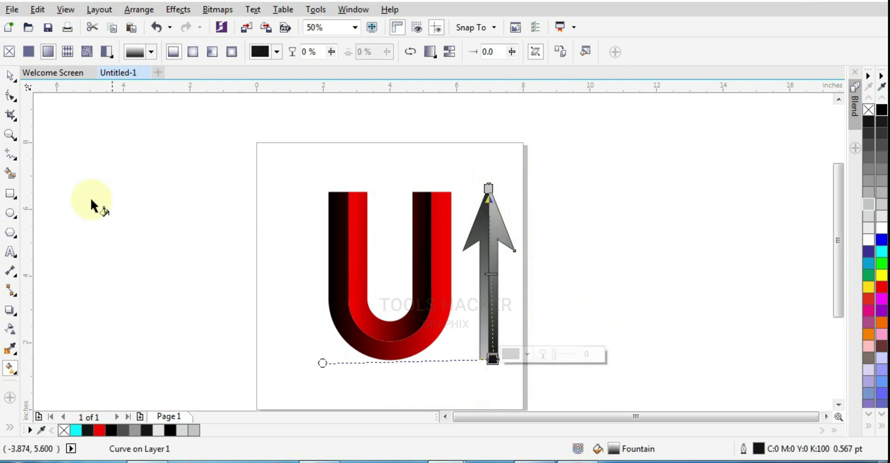
Step: Remove the outlines from both arrow halves and group them into one object
left_click(10, 75)
left_click(735, 194)
left_click_drag(625, 166, 438, 393)
left_click(881, 427)
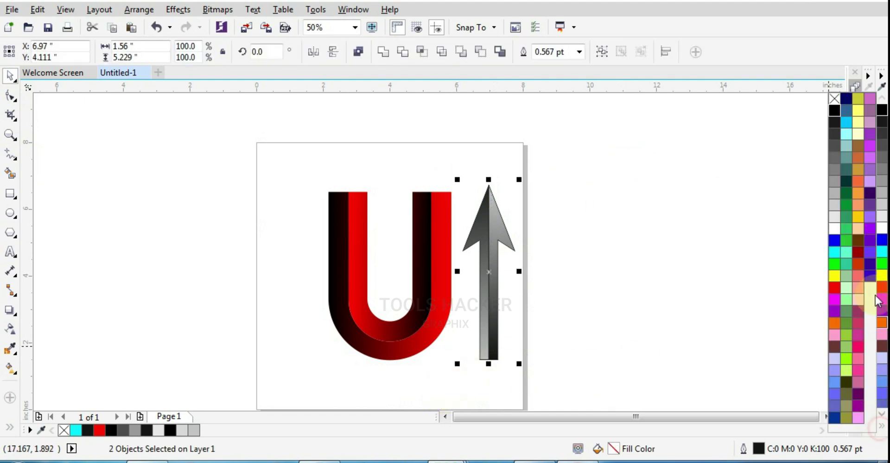
right_click(835, 99)
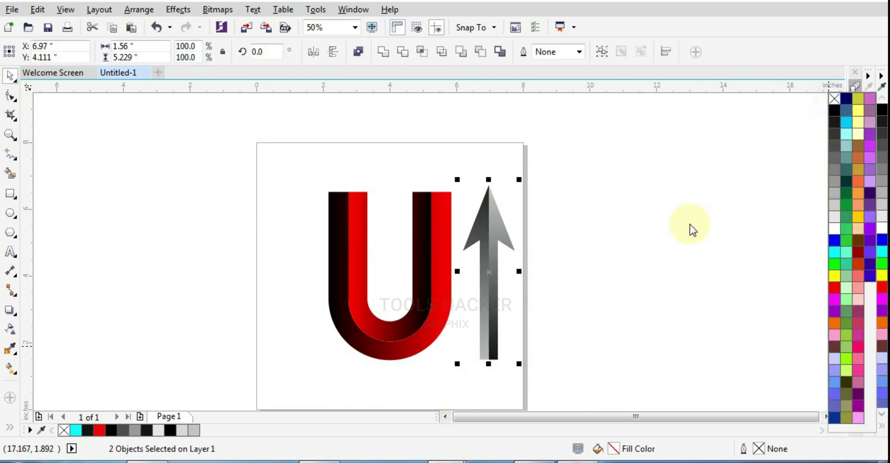
left_click(644, 239)
left_click_drag(590, 172, 441, 379)
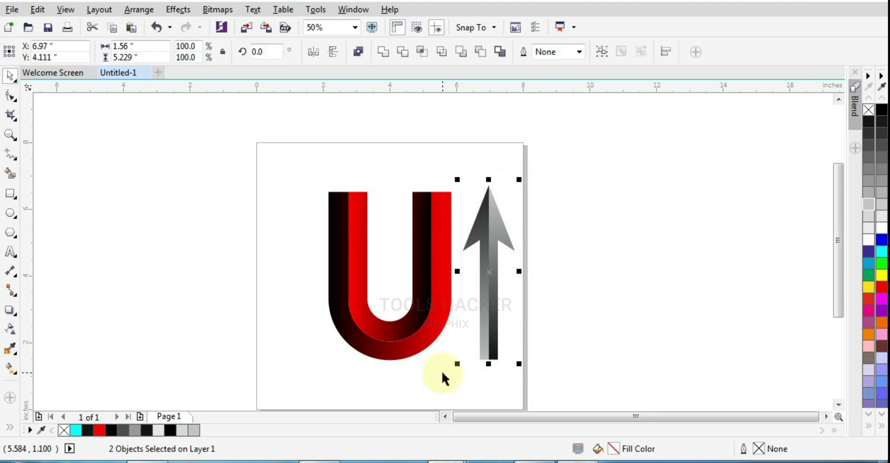
key("ctrl+g")
Step: Move the arrow group into the middle of the U and widen it to 1.792 inches
left_click_drag(487, 314, 392, 304)
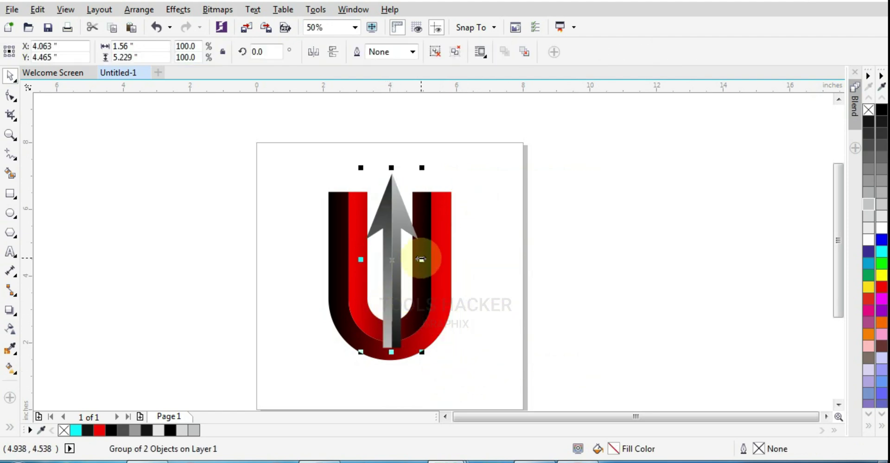
left_click_drag(422, 259, 427, 258)
Step: Centre the arrow horizontally on the U and raise it until its base sits within the inner band's curve
scroll(424, 257, "up", 2)
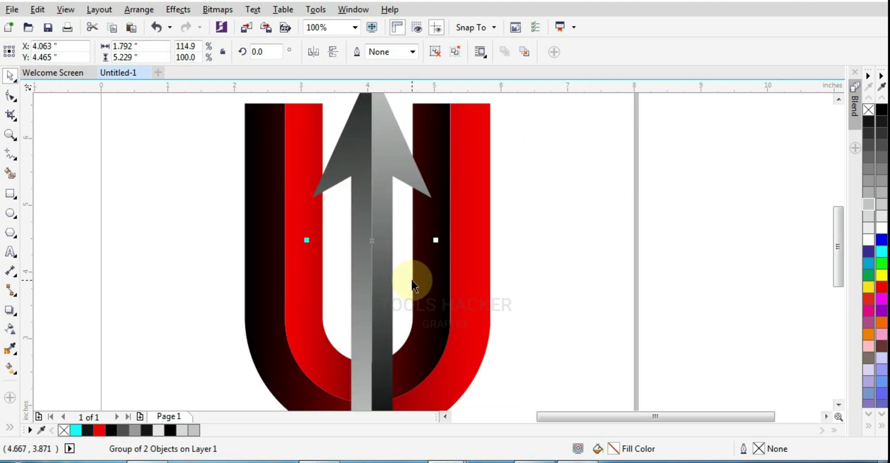
left_click(469, 280, "shift")
scroll(480, 308, "down", 2)
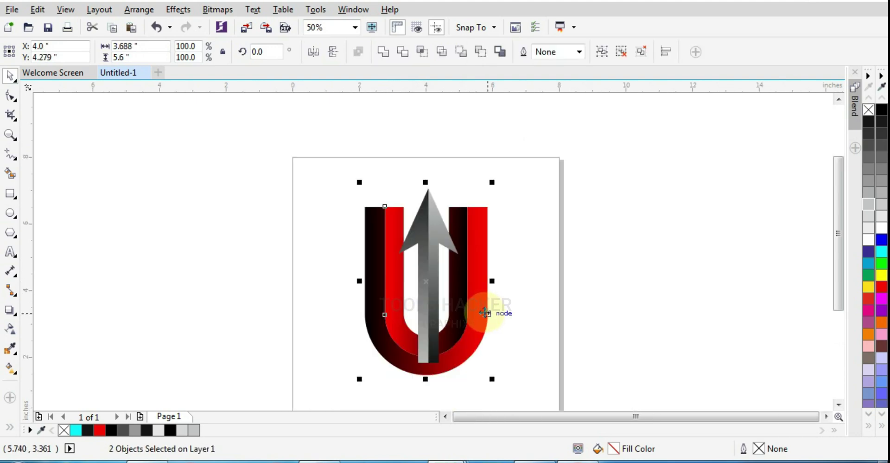
left_click(505, 300)
left_click(432, 249)
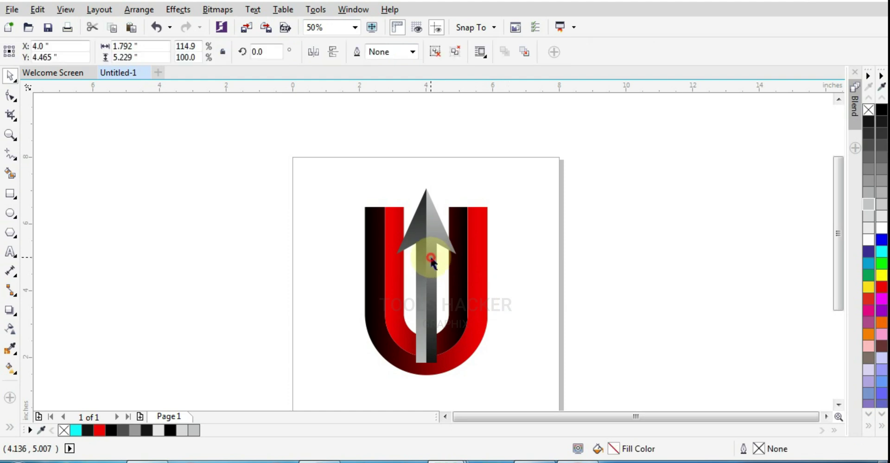
left_click_drag(431, 249, 431, 240)
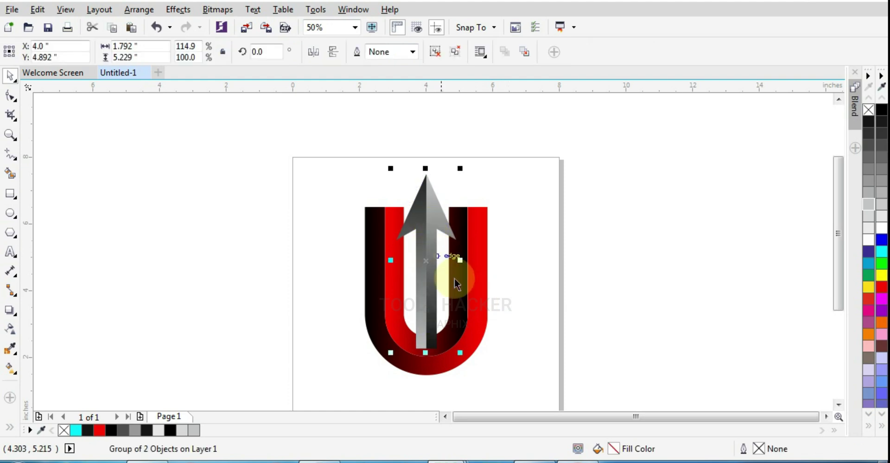
left_click(564, 313)
left_click(446, 335)
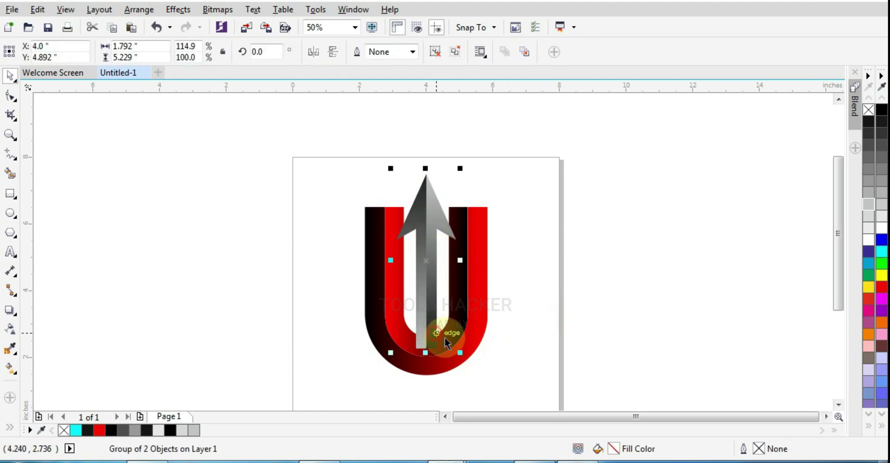
left_click(560, 338)
Step: Draw a rectangle about 5.04 by 3.15 inches over the lower part of the U and centre it horizontally on the U
left_click(10, 198)
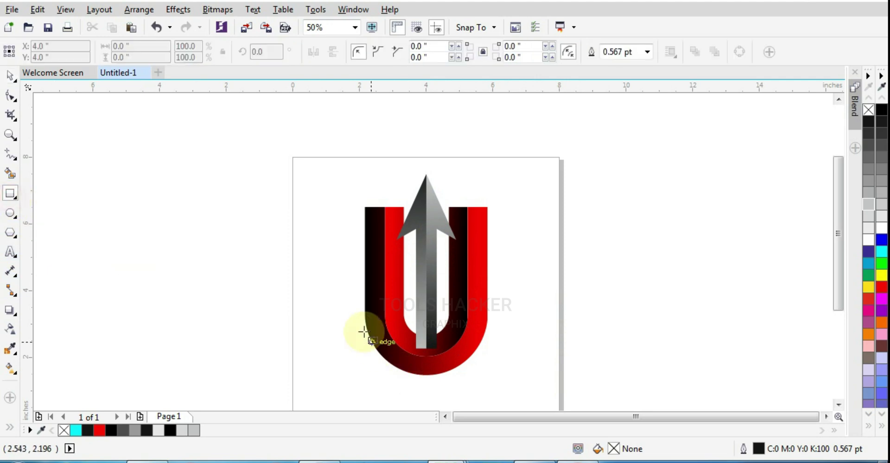
mouse_move(326, 293)
left_mouse_down()
mouse_move(465, 392)
mouse_move(494, 398)
left_mouse_up()
left_click(9, 74)
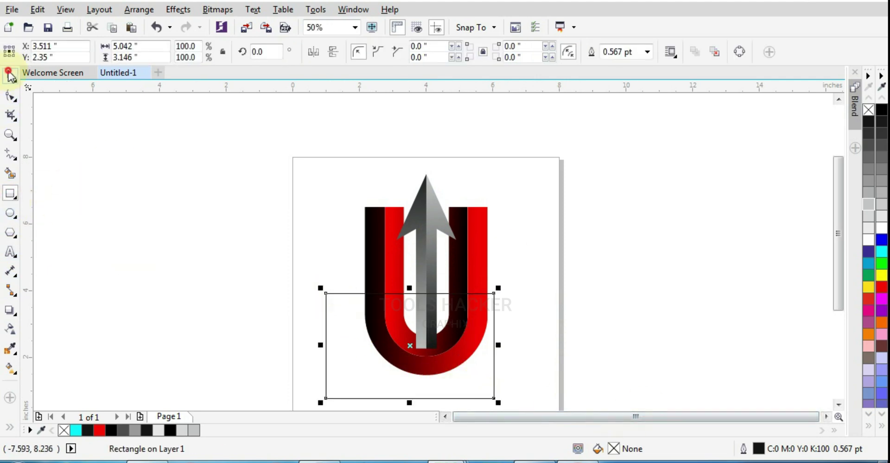
left_click_drag(489, 327, 505, 332)
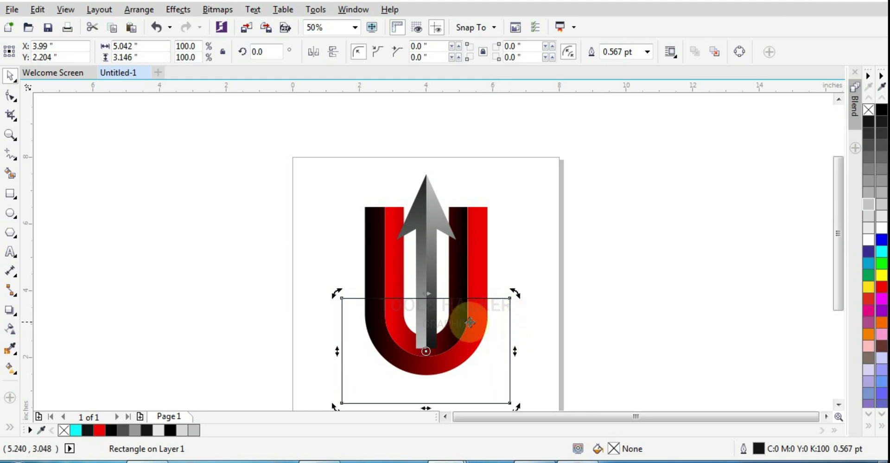
left_click(512, 298)
Step: Draw a 1.375 inch square across the U's inner opening and round its two lower corners to a 0.687 inch radius
left_click(10, 194)
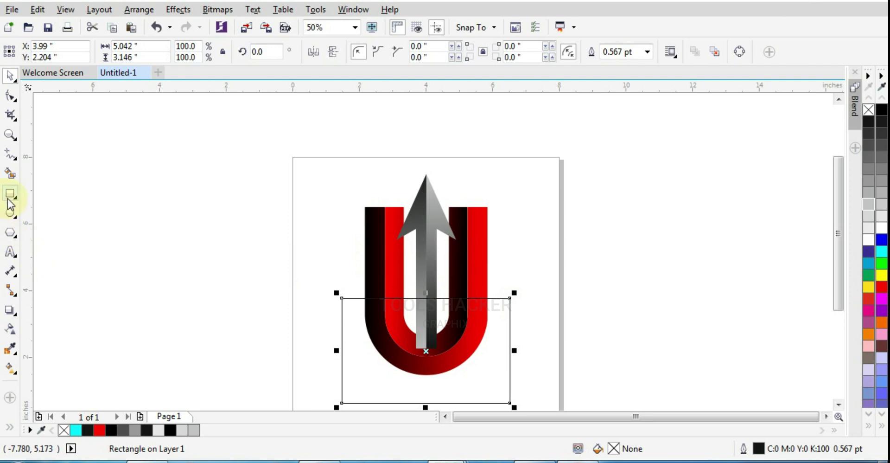
left_click_drag(405, 280, 450, 326)
left_click(10, 97)
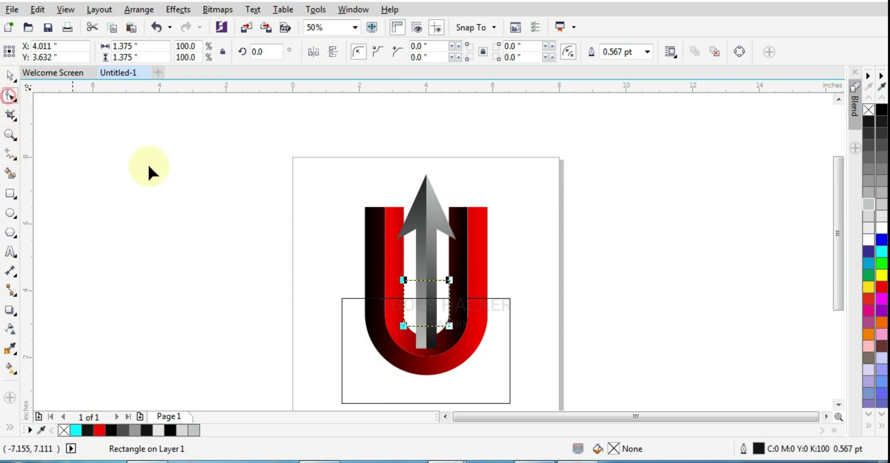
left_click(403, 326)
left_click_drag(402, 325, 450, 329)
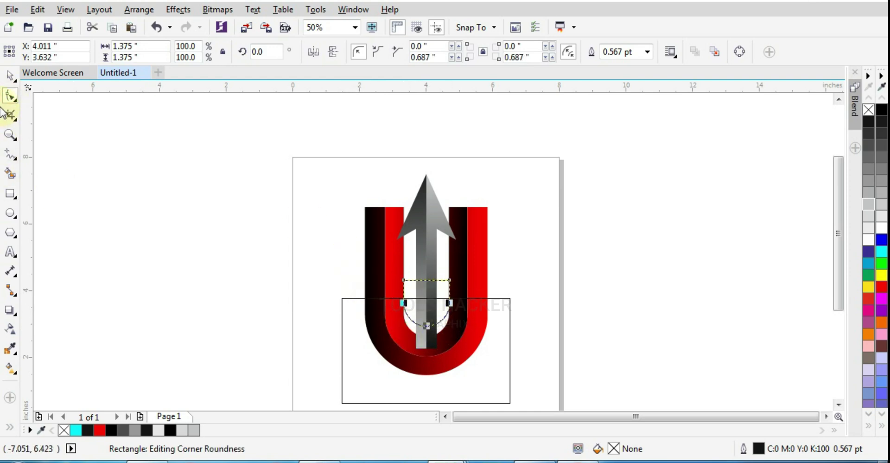
left_click(6, 81)
Step: Move the round-bottomed shape down so that its curve meets the U's inner curve
scroll(415, 308, "up", 2)
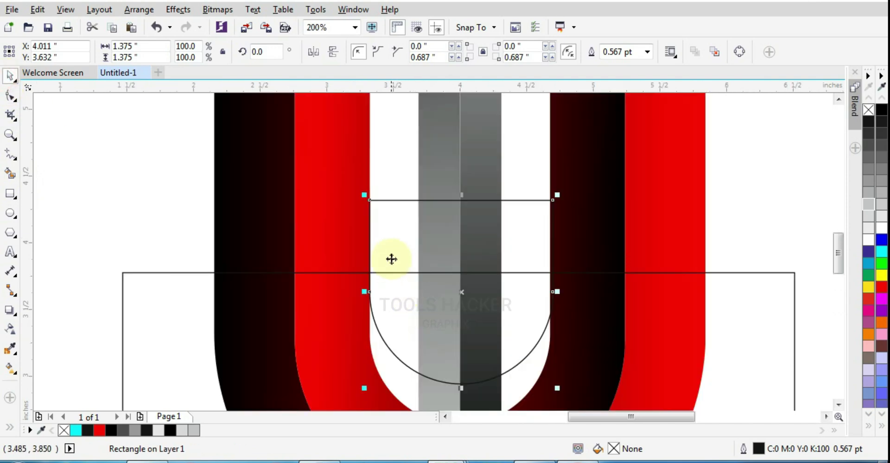
left_click_drag(394, 239, 397, 280)
scroll(480, 249, "down", 1)
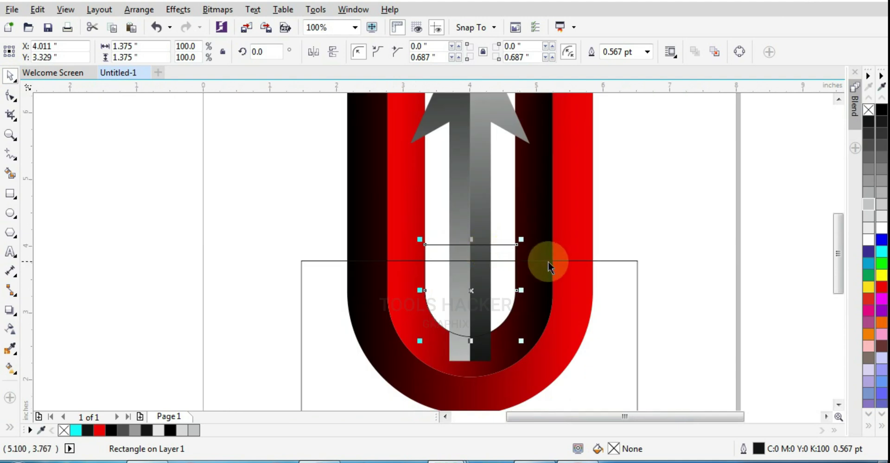
Step: Trim the large rectangle with the round-bottomed shape and delete that cutting shape
left_click(613, 262, "shift")
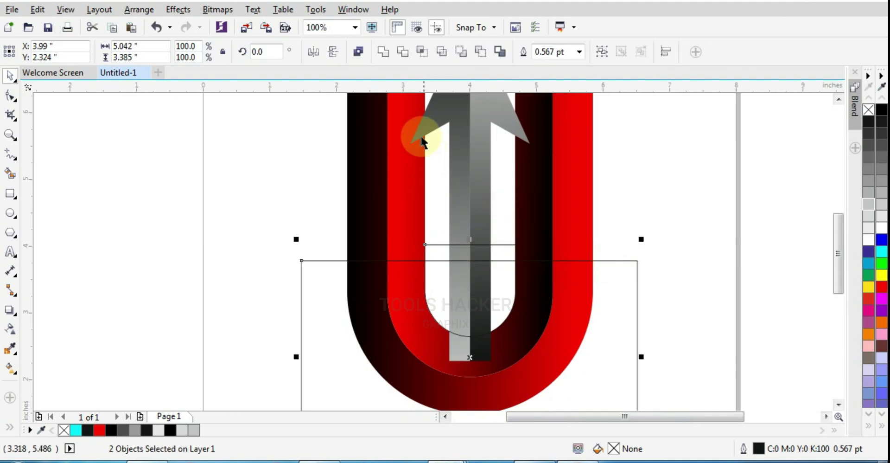
left_click(396, 54)
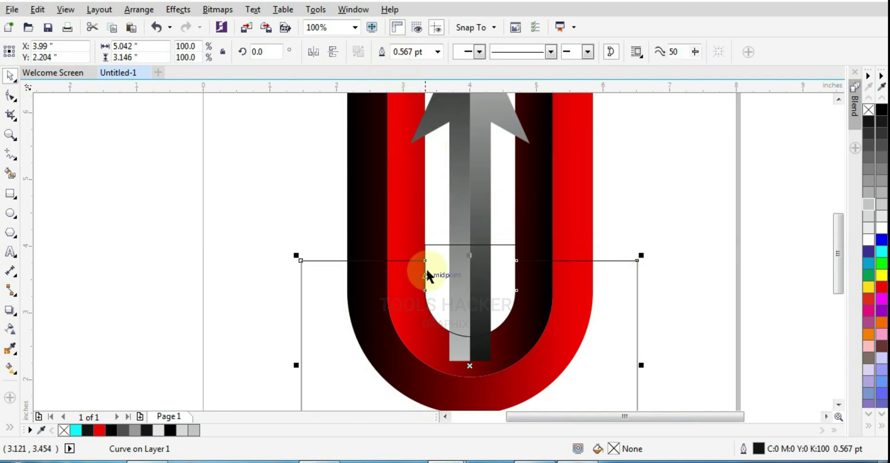
left_click(438, 255)
left_click(444, 283)
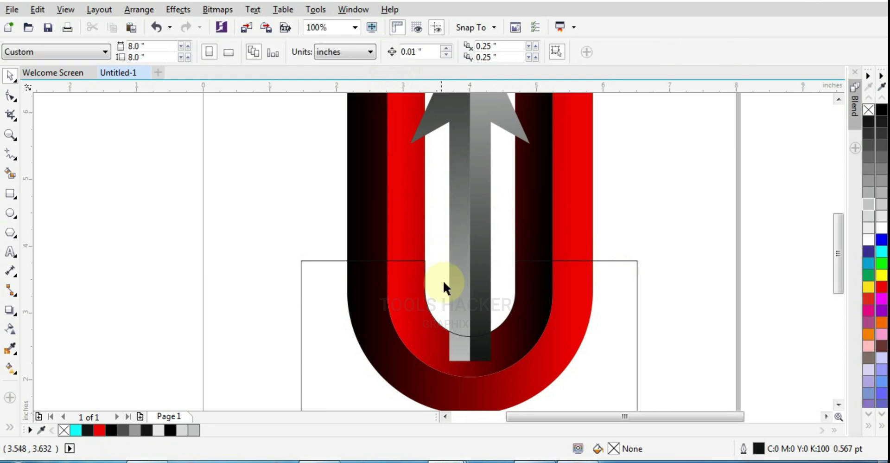
Step: Trim the lower end of the arrow with the large outlined shape and delete that cutting shape
left_click(344, 278)
left_click(463, 263, "shift")
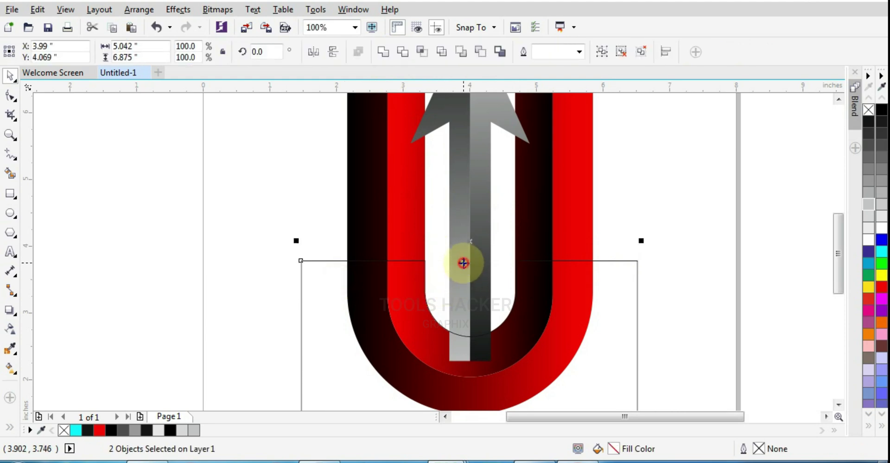
left_click(401, 52)
left_click(546, 266)
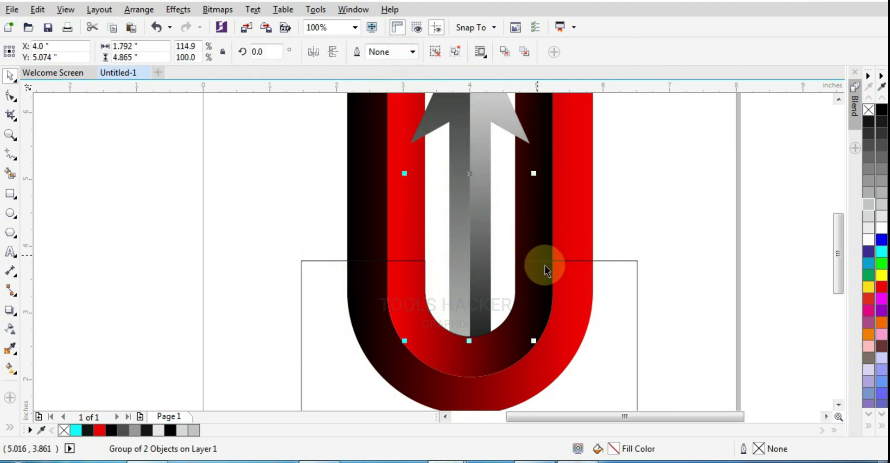
left_click(612, 306)
key("Escape")
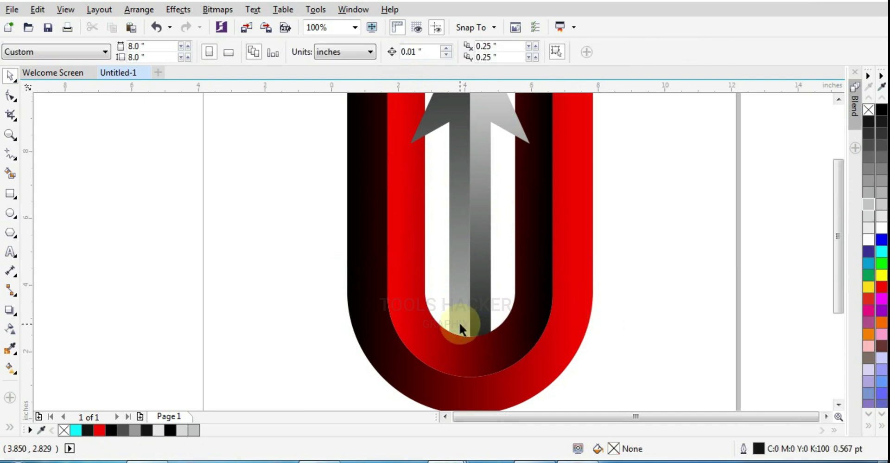
Step: Group the U bands and the arrow into one object and centre the group on the page
scroll(459, 321, "down", 1)
left_click_drag(562, 138, 368, 393)
key("ctrl+g")
key("p")
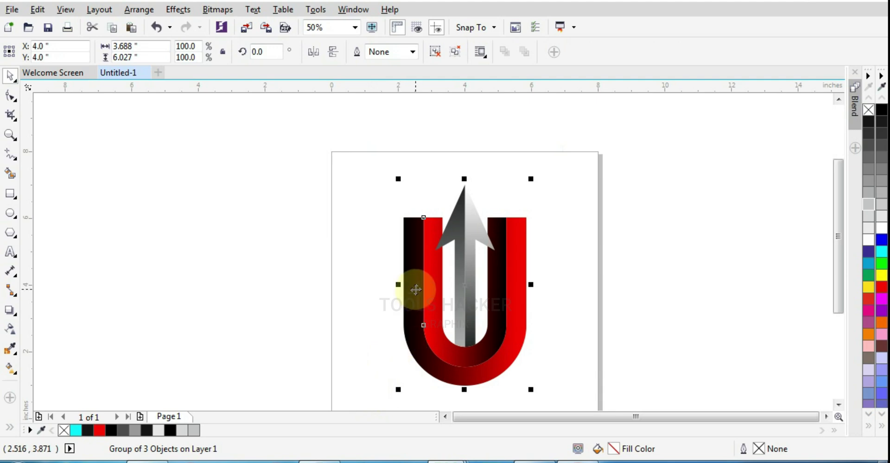
Step: Add an 8 by 8 inch page-sized rectangle behind the logo and fill it with black
scroll(407, 288, "down", 1)
left_click(10, 135)
left_click_drag(369, 211, 511, 363)
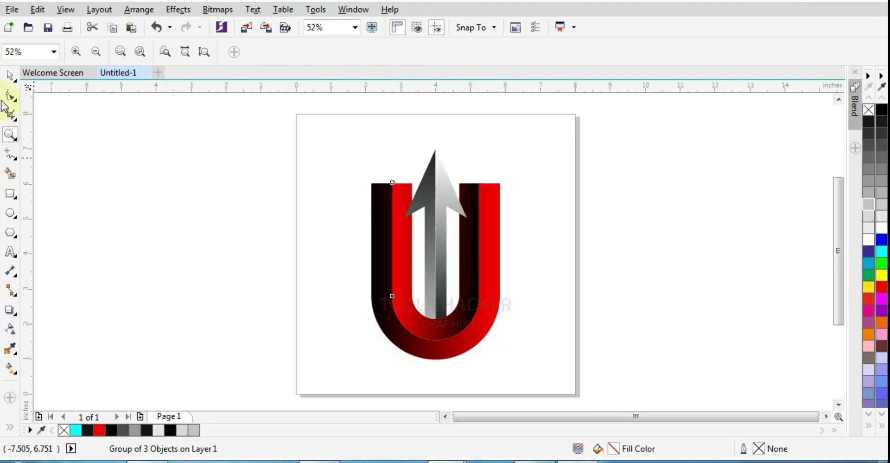
left_click(9, 75)
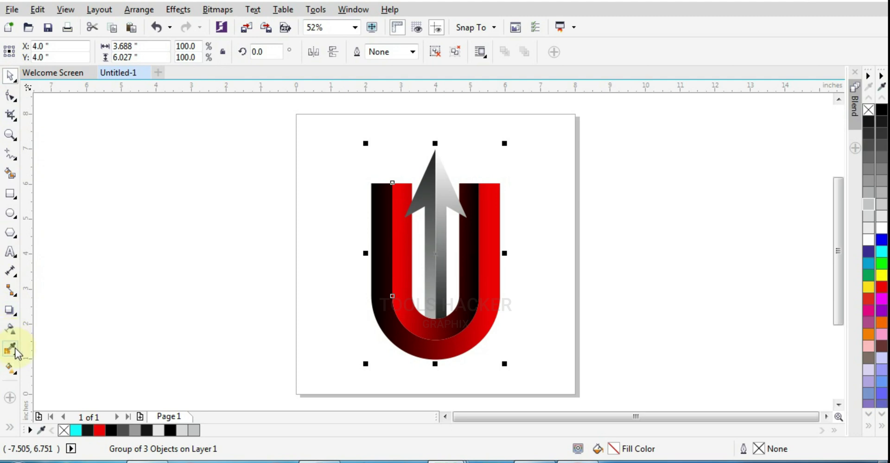
double_click(10, 194)
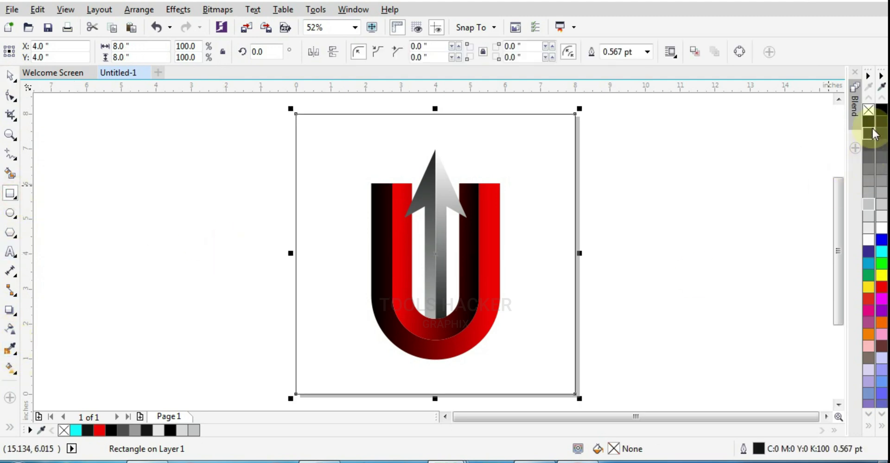
left_click(882, 110)
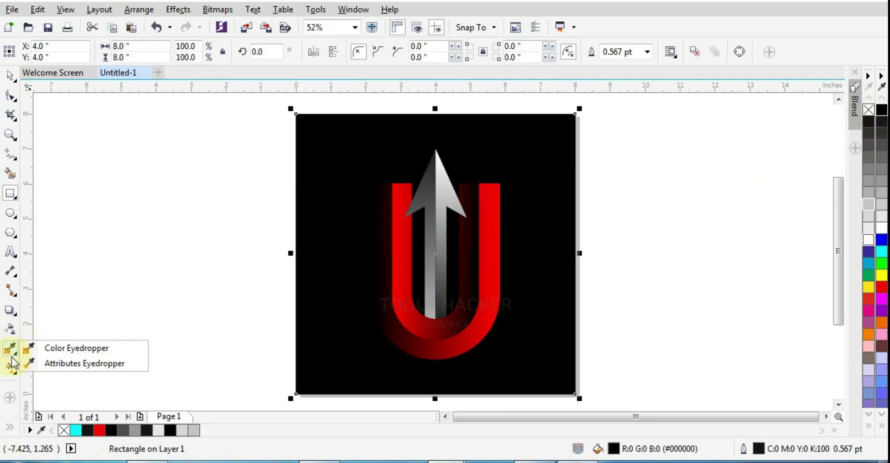
Step: Give the background an elliptical fountain fill from a white centre to black and extend its outer end slightly beyond the page edge
left_click(32, 367)
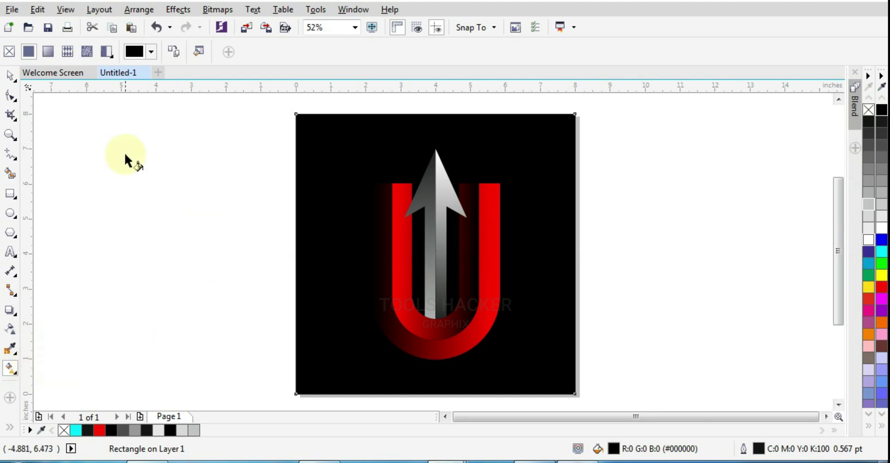
left_click(47, 51)
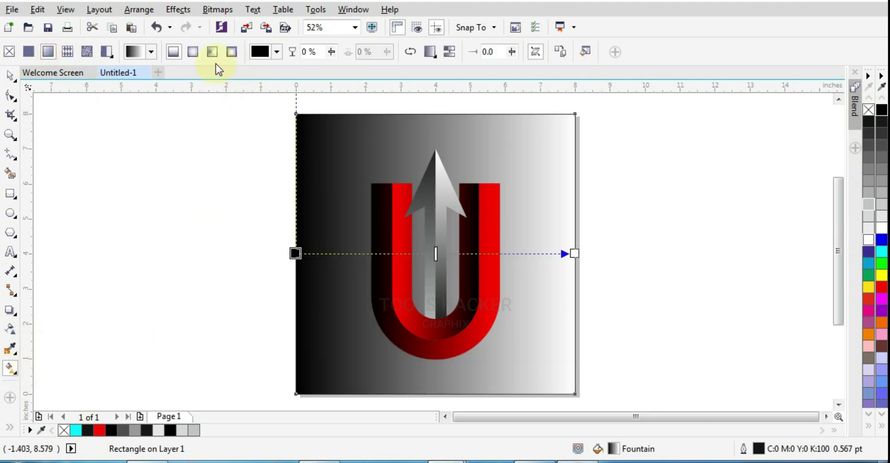
left_click(195, 52)
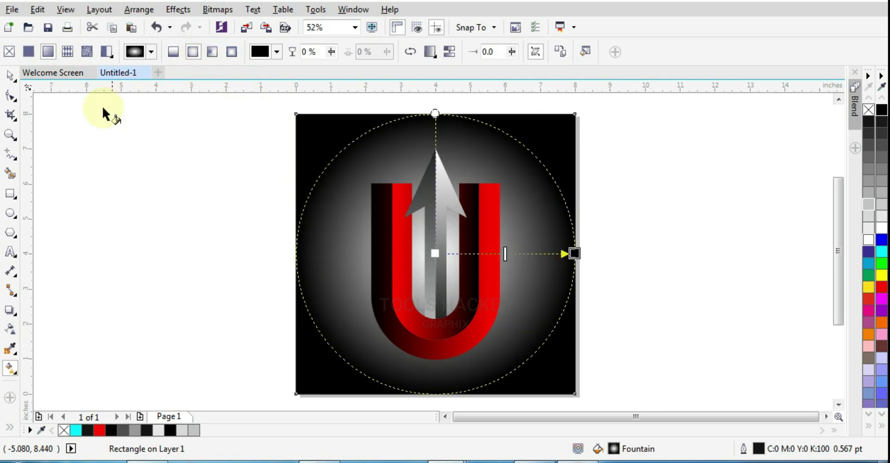
left_click_drag(575, 255, 597, 253)
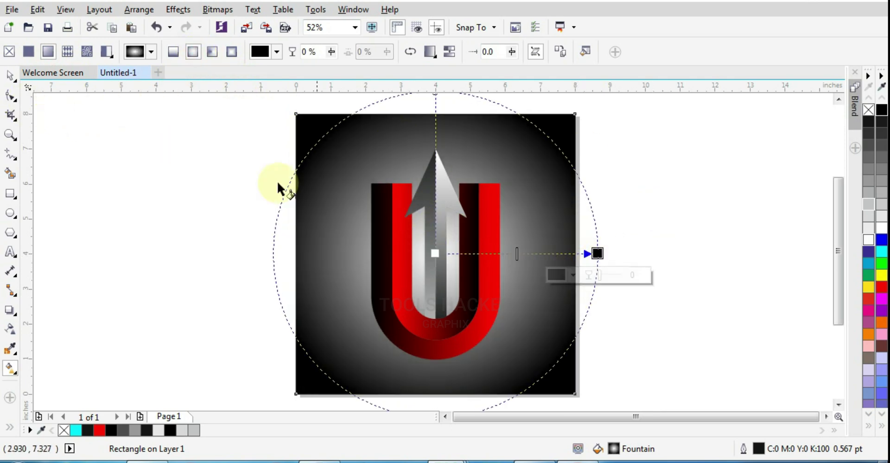
left_click(9, 75)
left_click(147, 154)
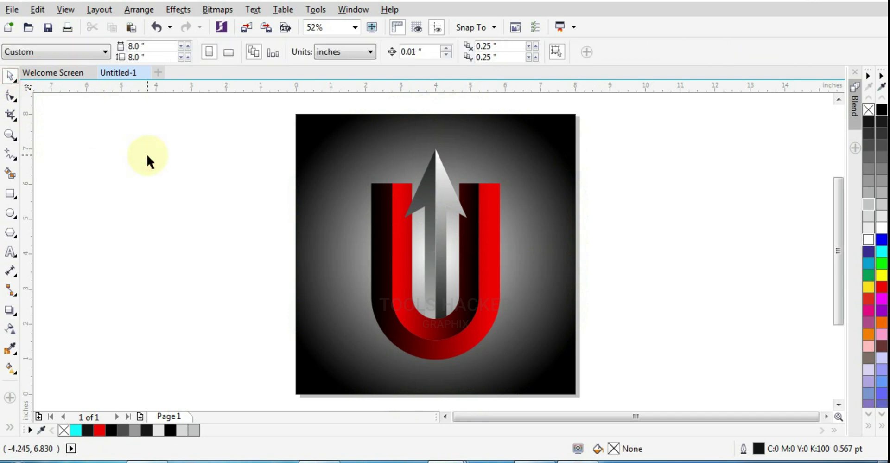
Step: Fit the page in view and examine the finished logo in a full-screen preview
left_click(11, 137)
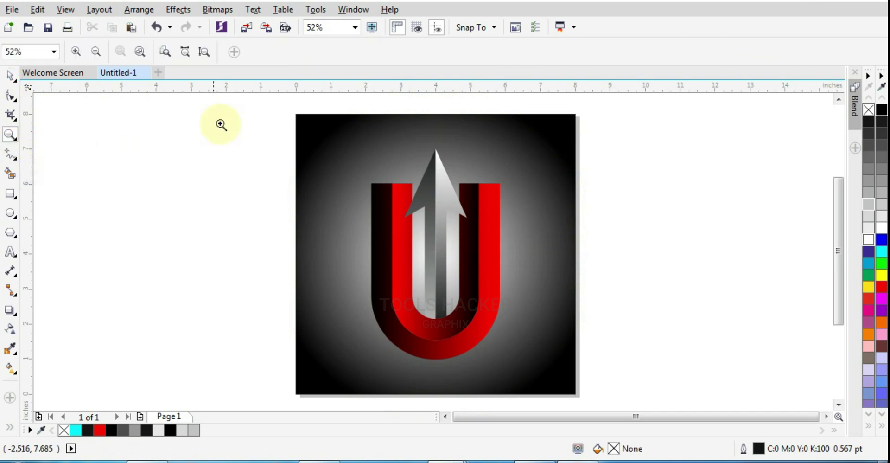
left_click_drag(272, 101, 597, 378)
left_click(11, 82)
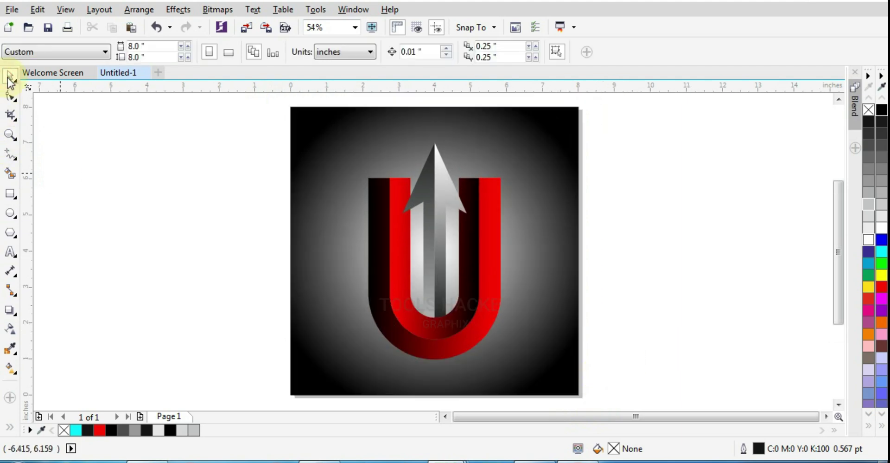
key("F9")
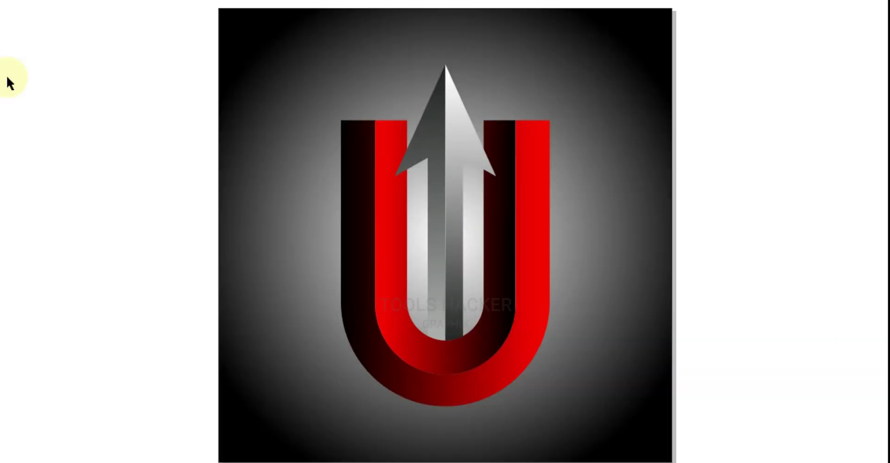